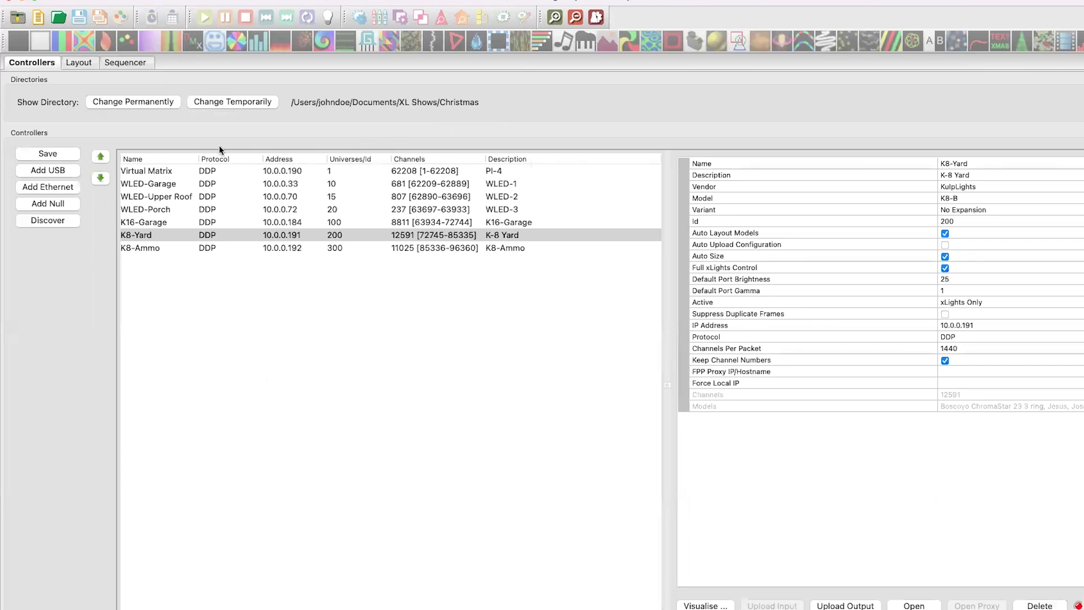
Draw a new single line model below the row of yard dots on the Layout
click(90, 65)
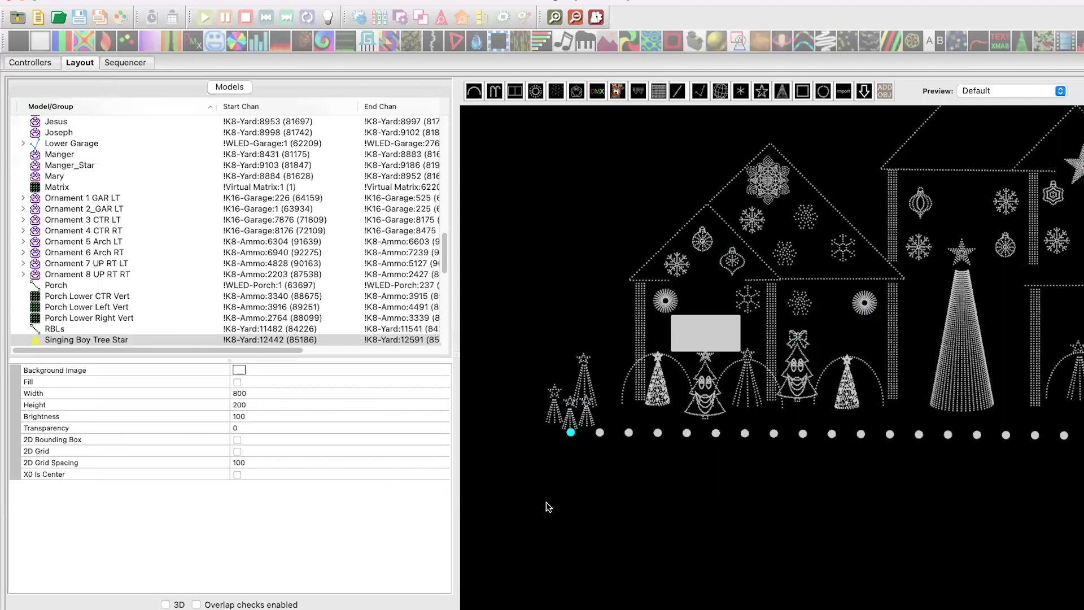
click(677, 91)
drag(543, 480, 733, 486)
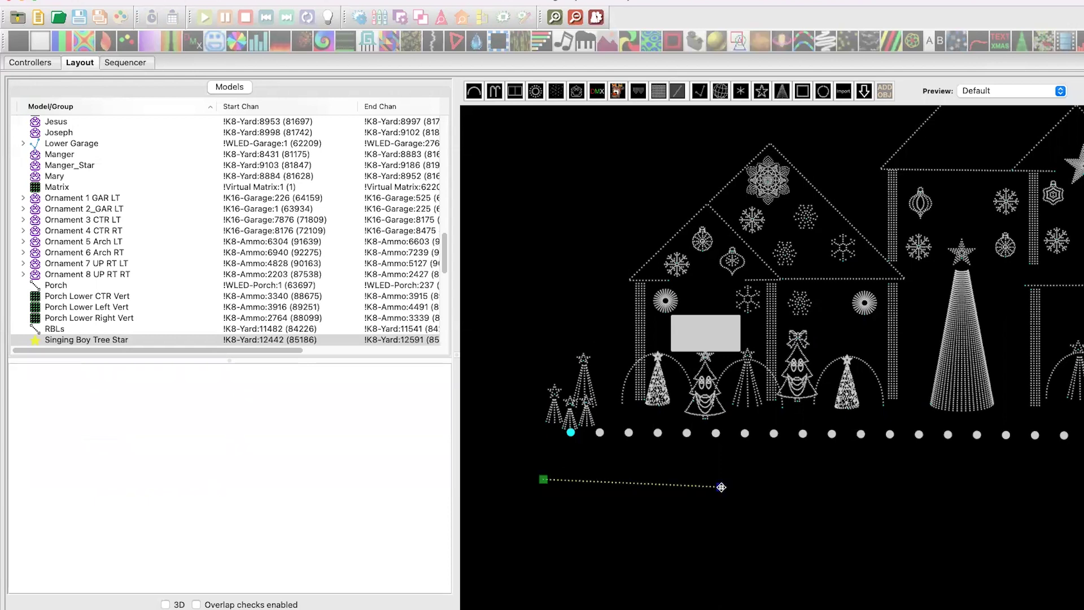
click(544, 481)
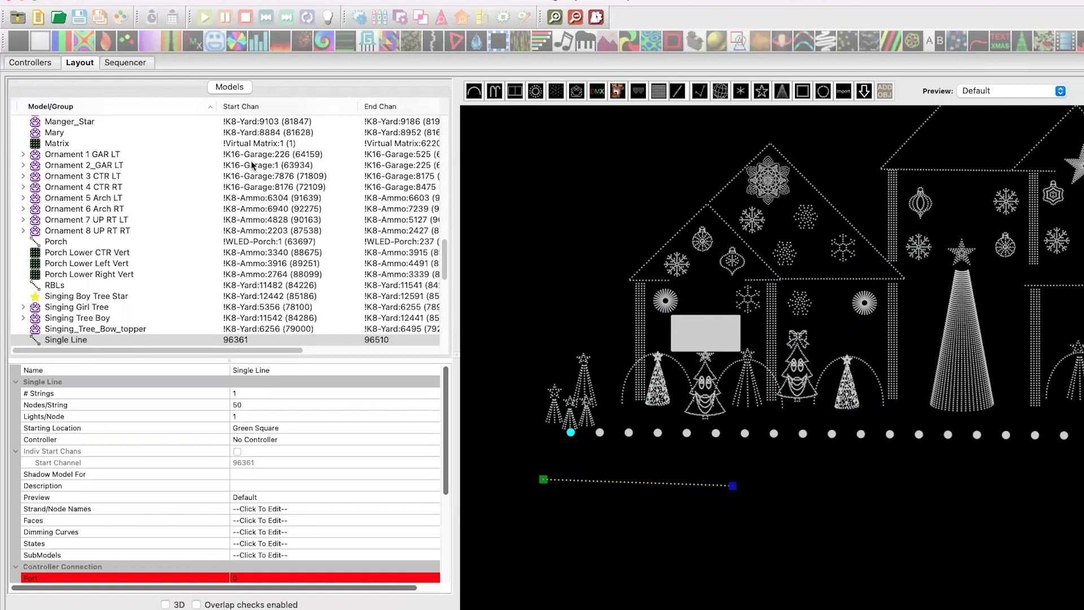
Assign Single Line to Pixel Port 10 in the K8-Yard controller visualiser
click(42, 63)
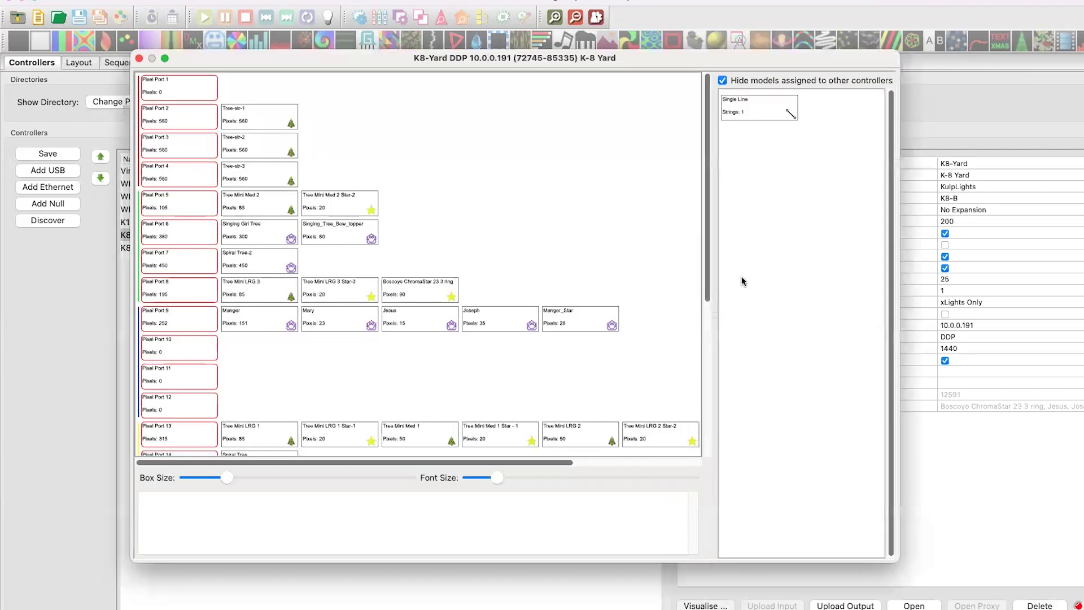
drag(755, 108, 239, 358)
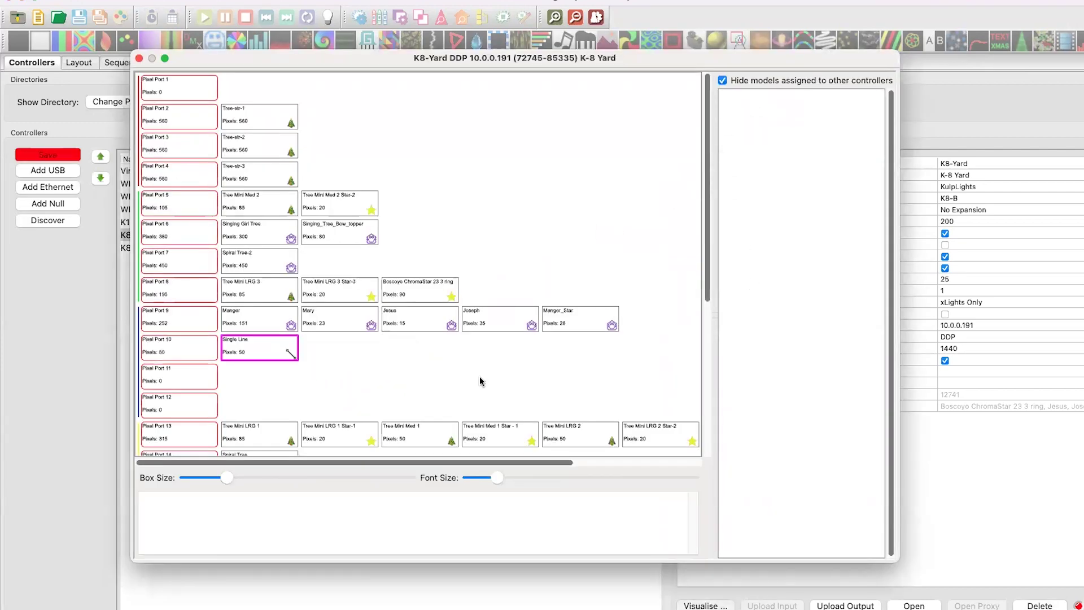
click(139, 59)
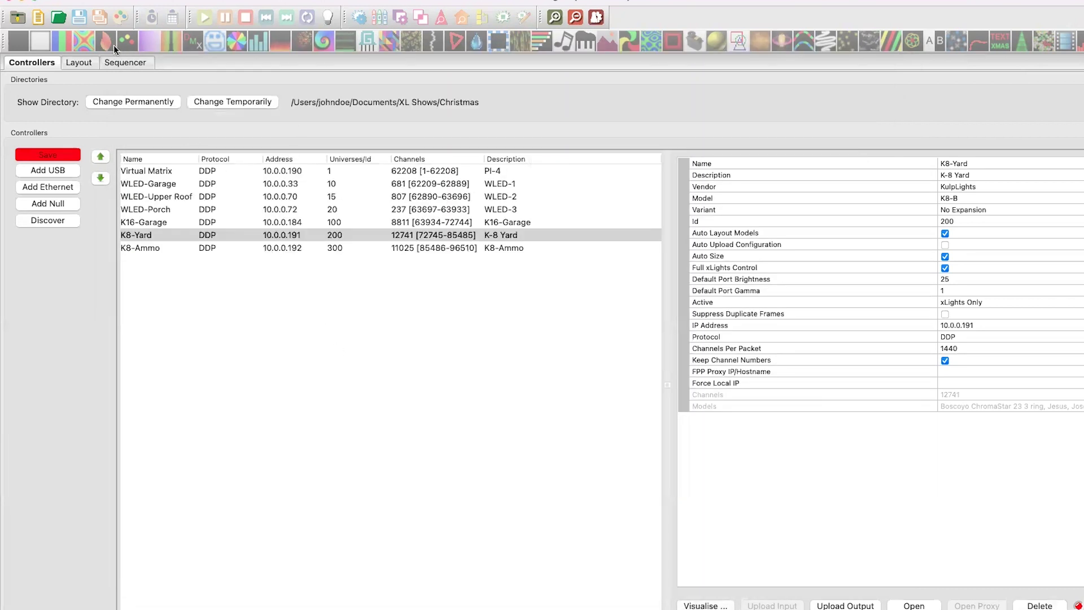
Enable Set Group Count on Single Line and set it to 6
click(88, 64)
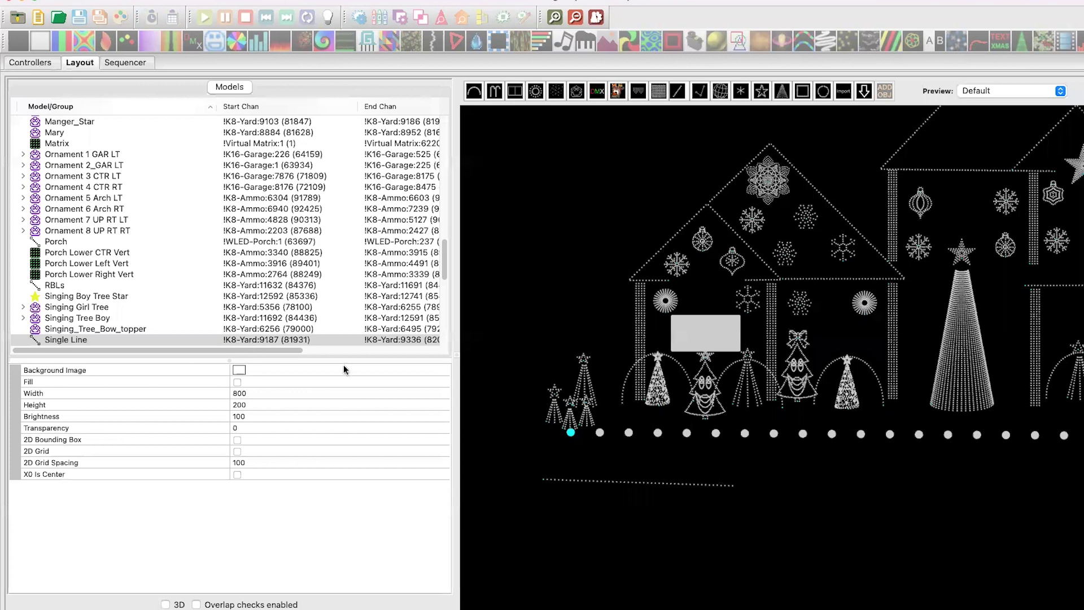
click(544, 480)
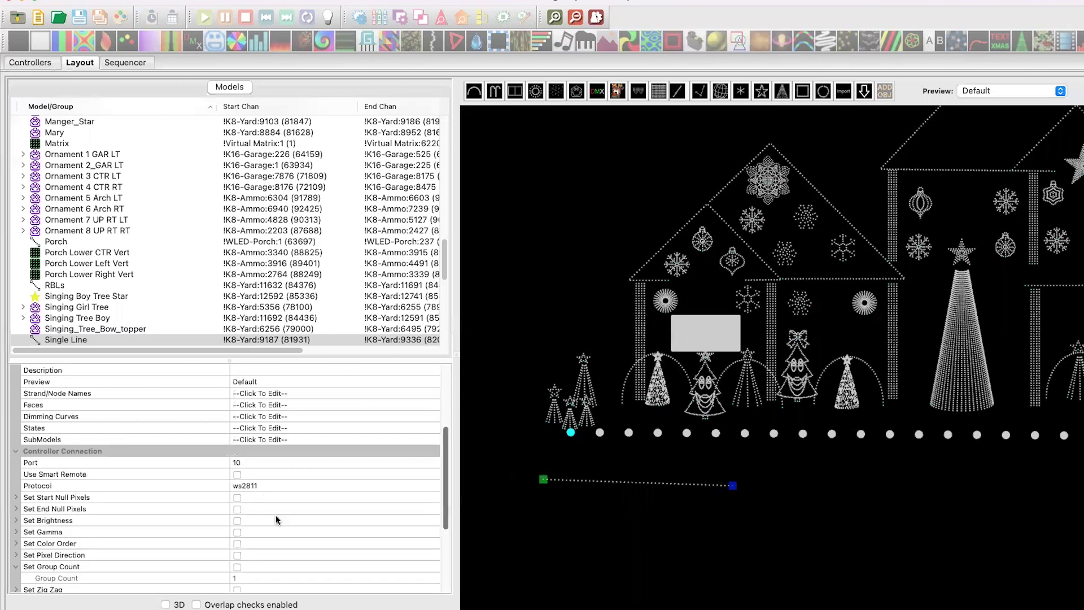
scroll(279, 520, down, 5)
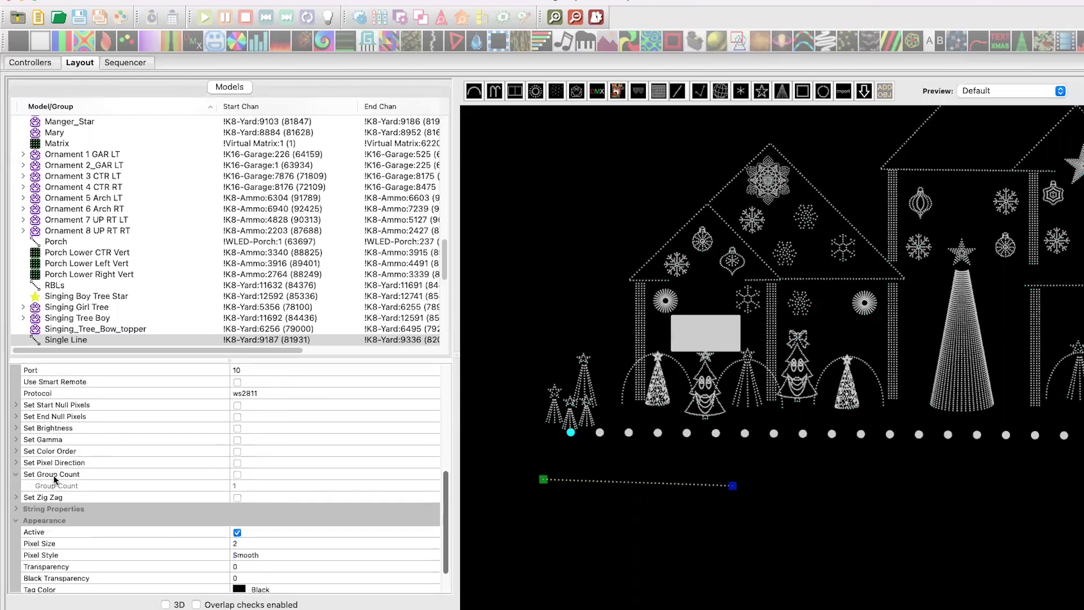
click(238, 476)
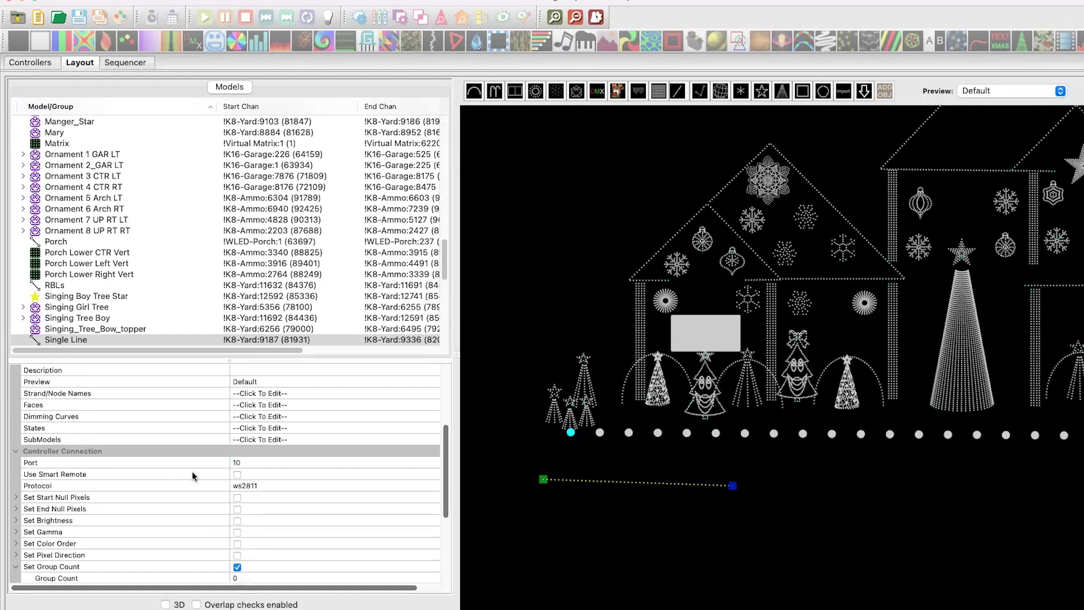
scroll(187, 501, down, 5)
click(244, 440)
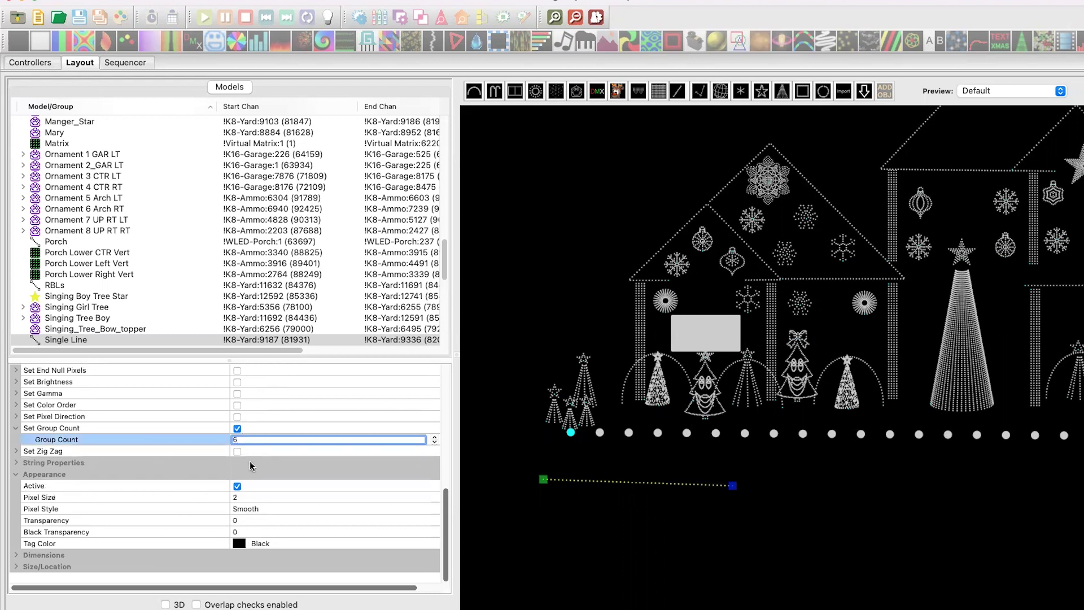
click(287, 495)
click(296, 567)
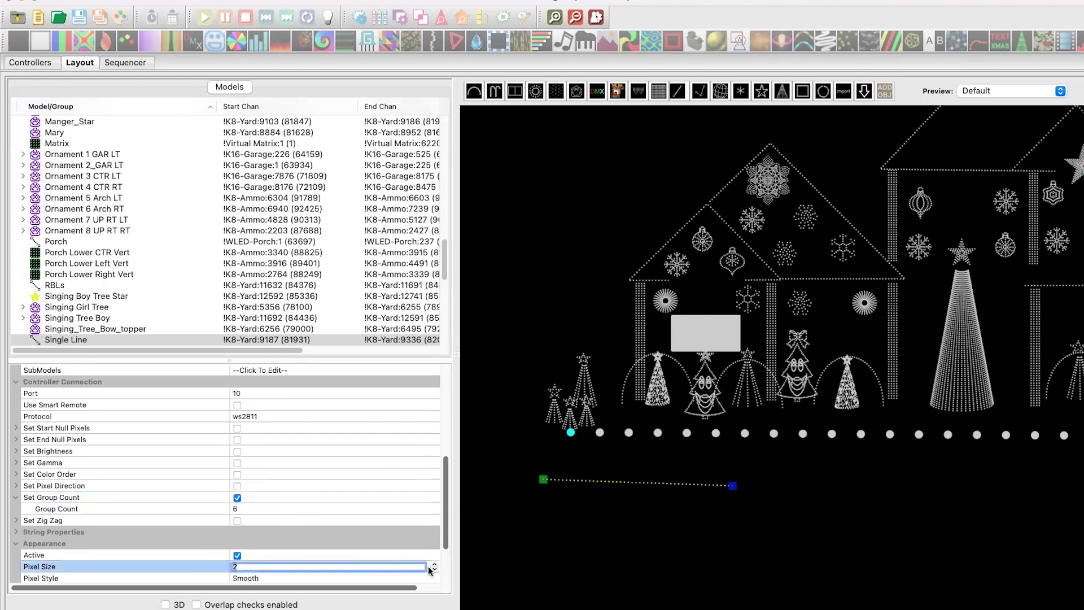
click(435, 564)
click(435, 564)
click(435, 564)
click(435, 564)
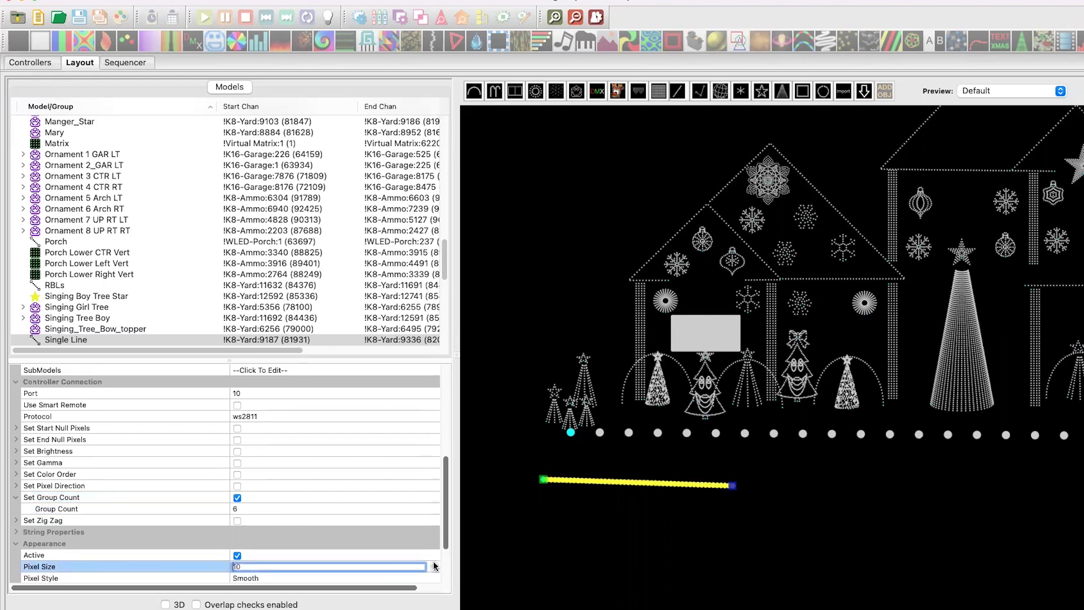
click(434, 563)
click(435, 564)
click(435, 564)
click(435, 564)
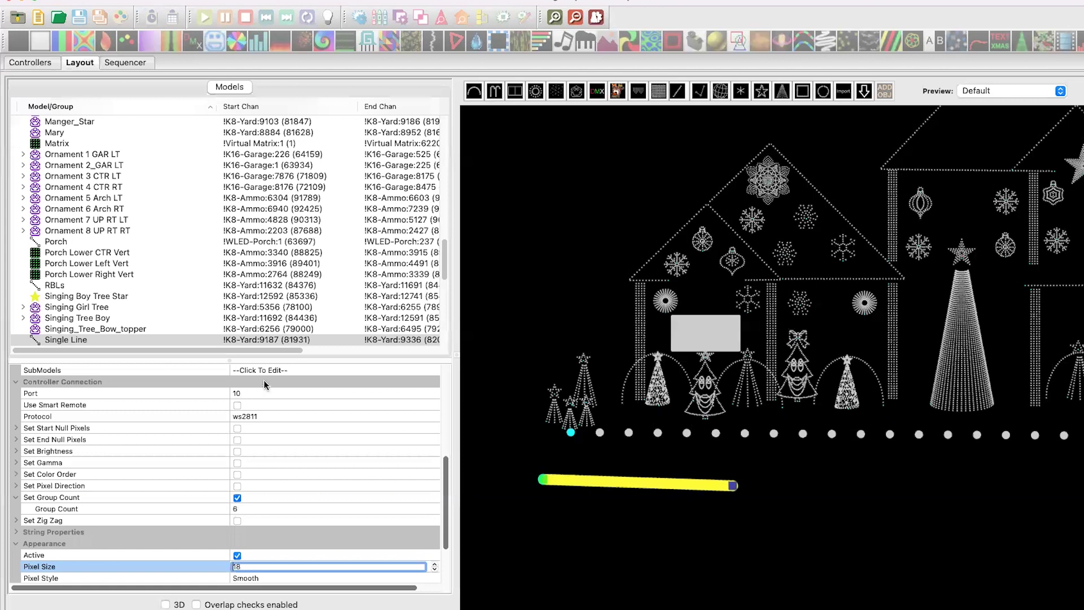
click(277, 418)
Set Single Line's Nodes/String to 10
scroll(275, 418, up, 5)
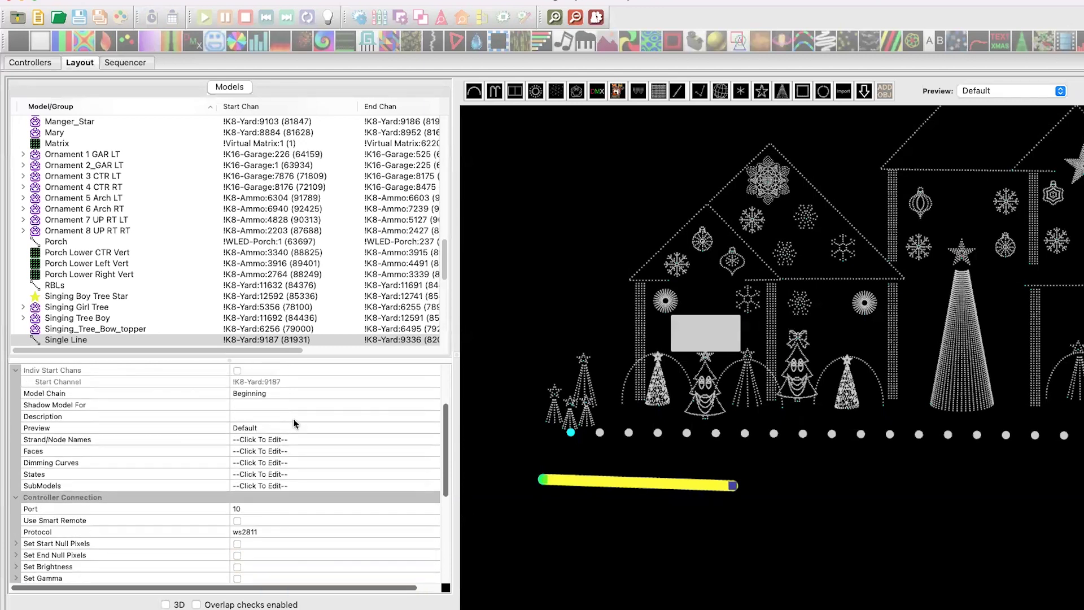
scroll(271, 415, down, 1)
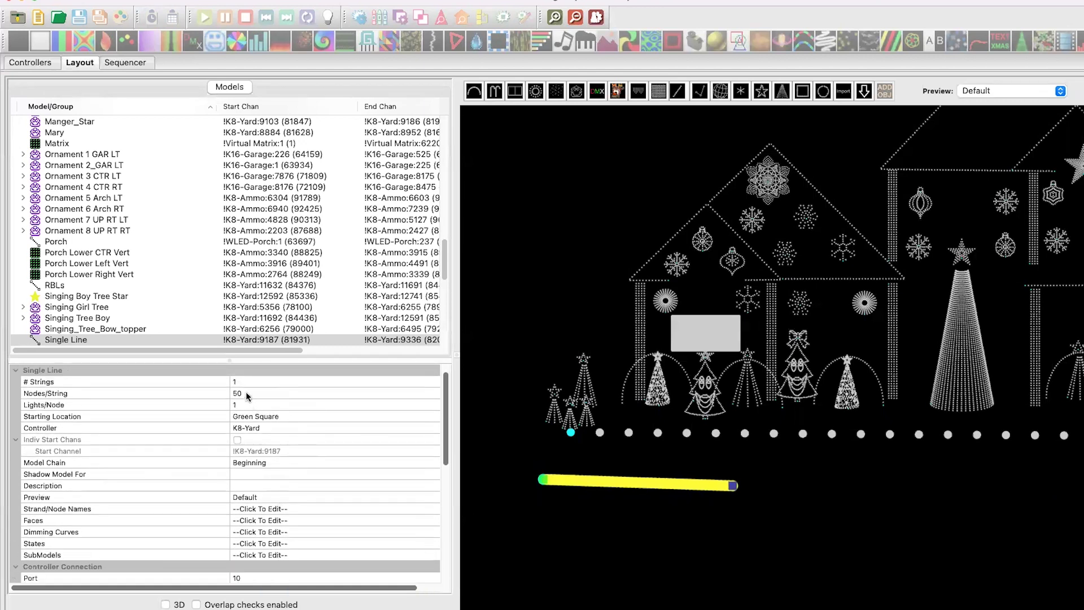
click(245, 393)
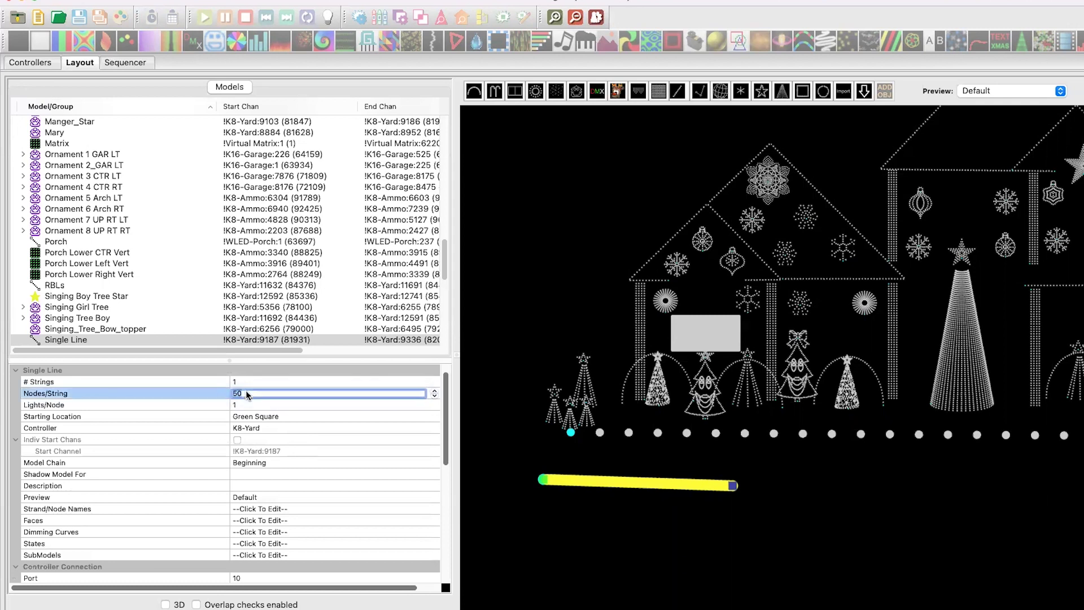
text(10)
key(Return)
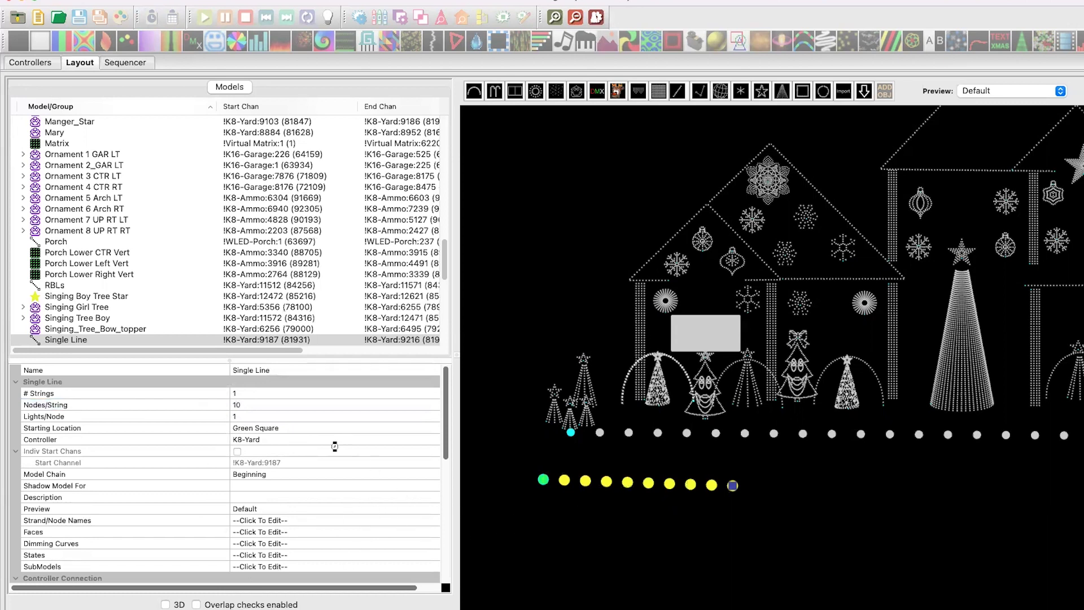
scroll(326, 444, down, 4)
scroll(330, 455, up, 4)
click(31, 62)
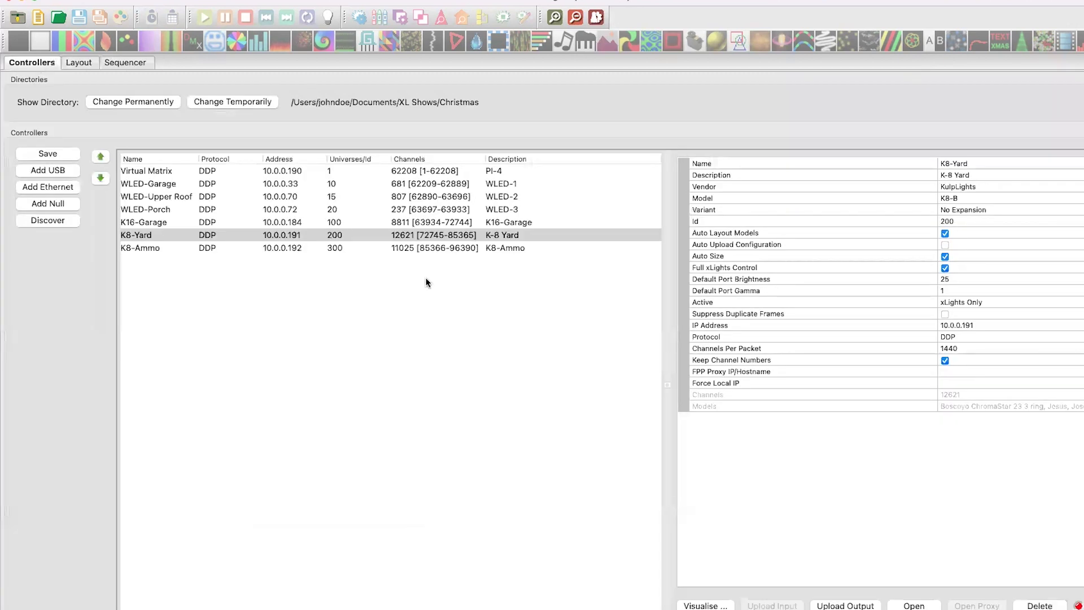
click(698, 603)
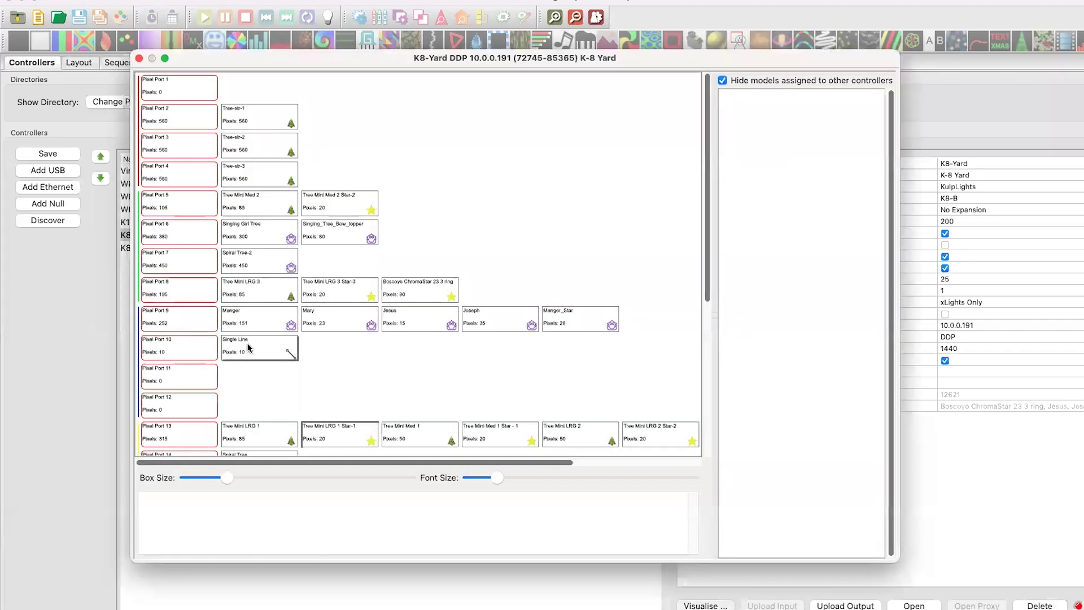
mouse_move(252, 354)
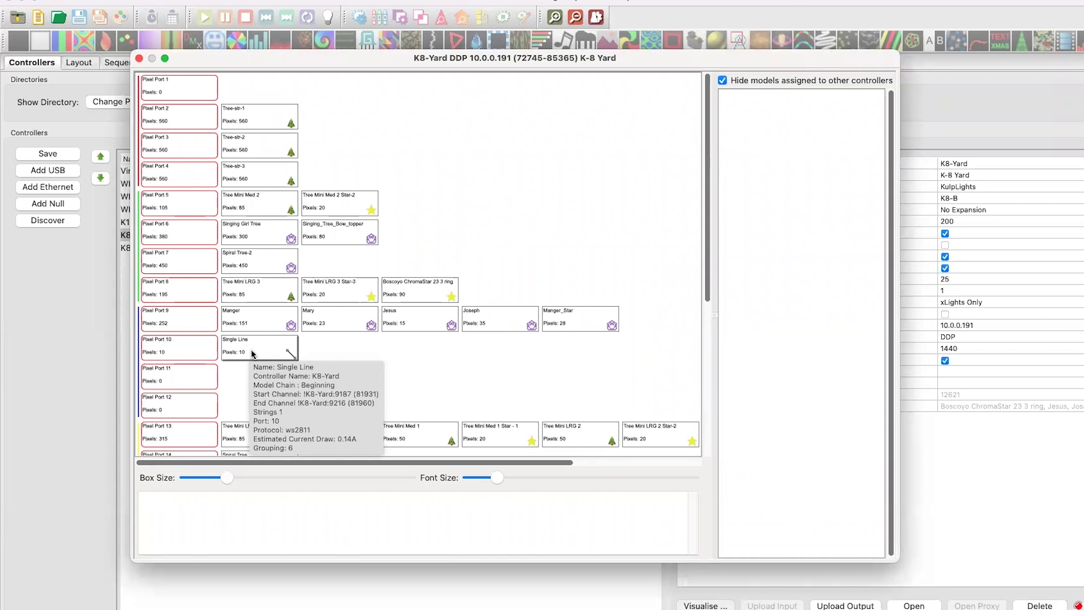
click(252, 354)
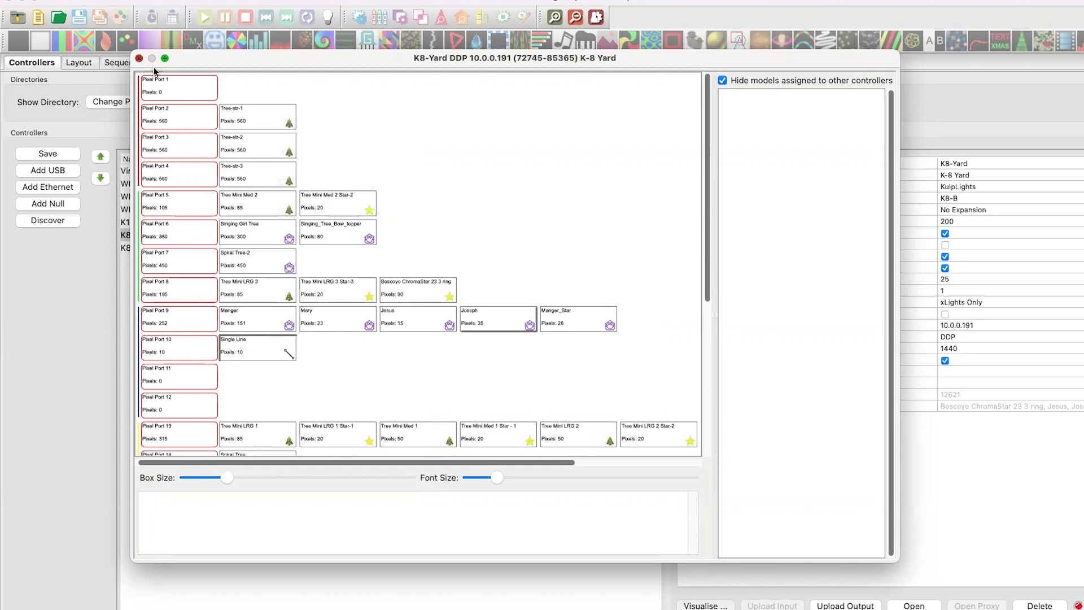
click(139, 58)
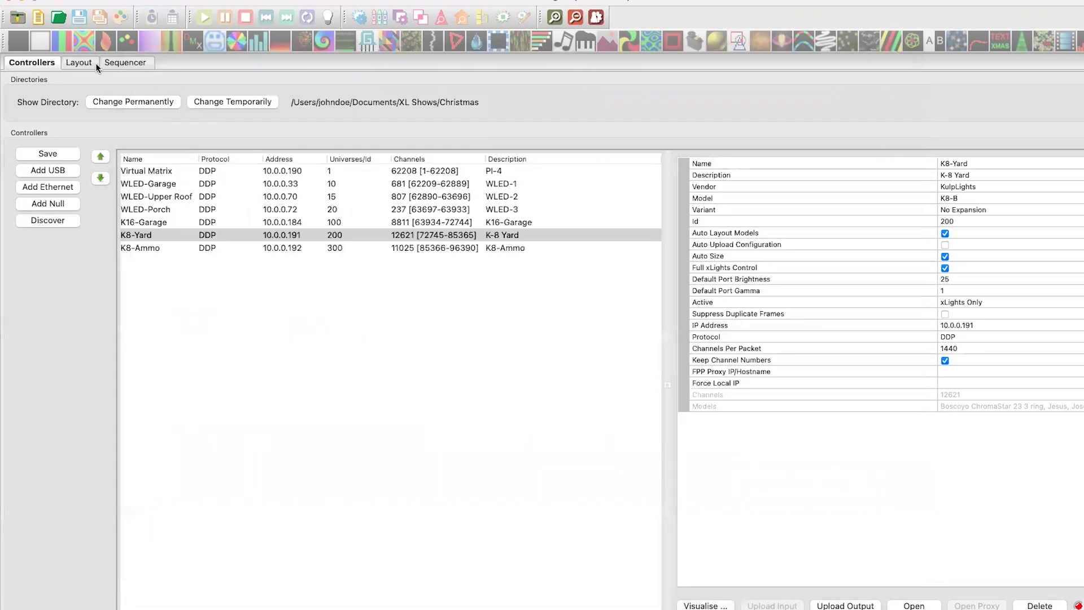
Draw a second short line model, Single Line-2, below the yard dots
click(79, 63)
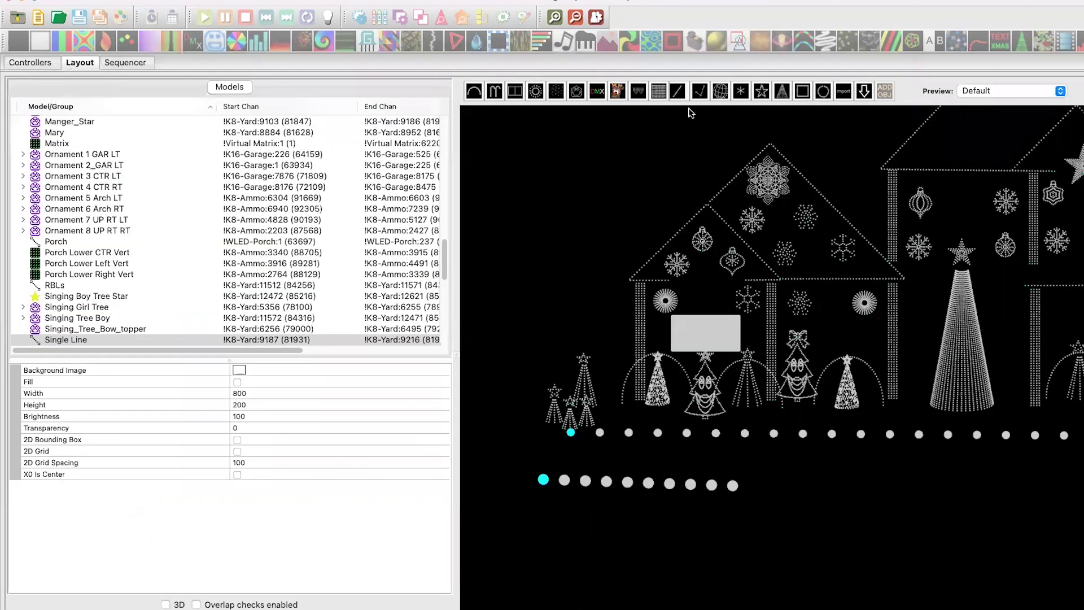
click(678, 91)
drag(538, 537, 554, 537)
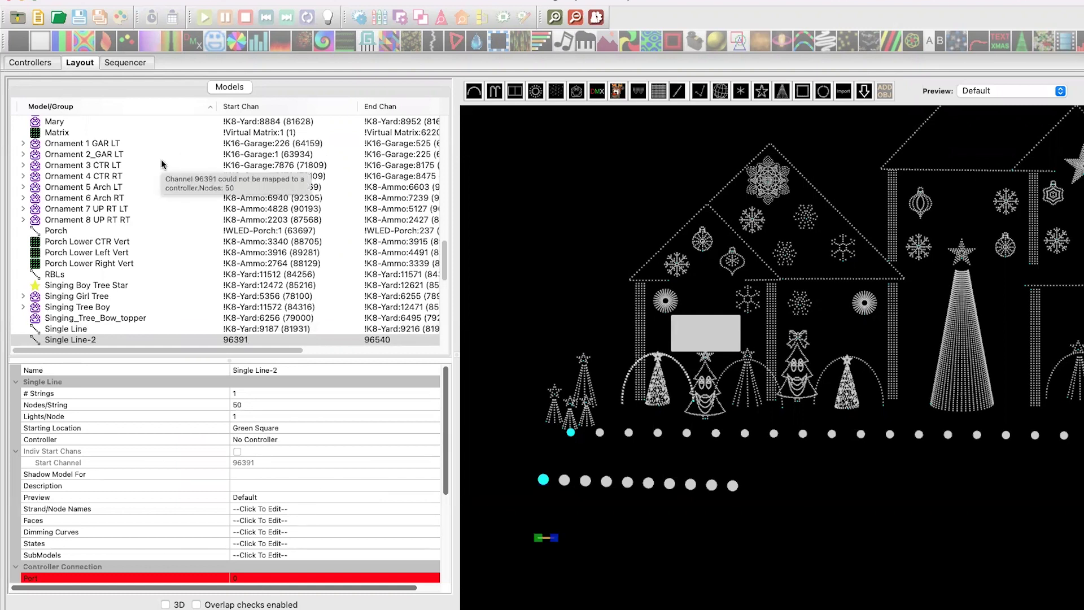
click(37, 63)
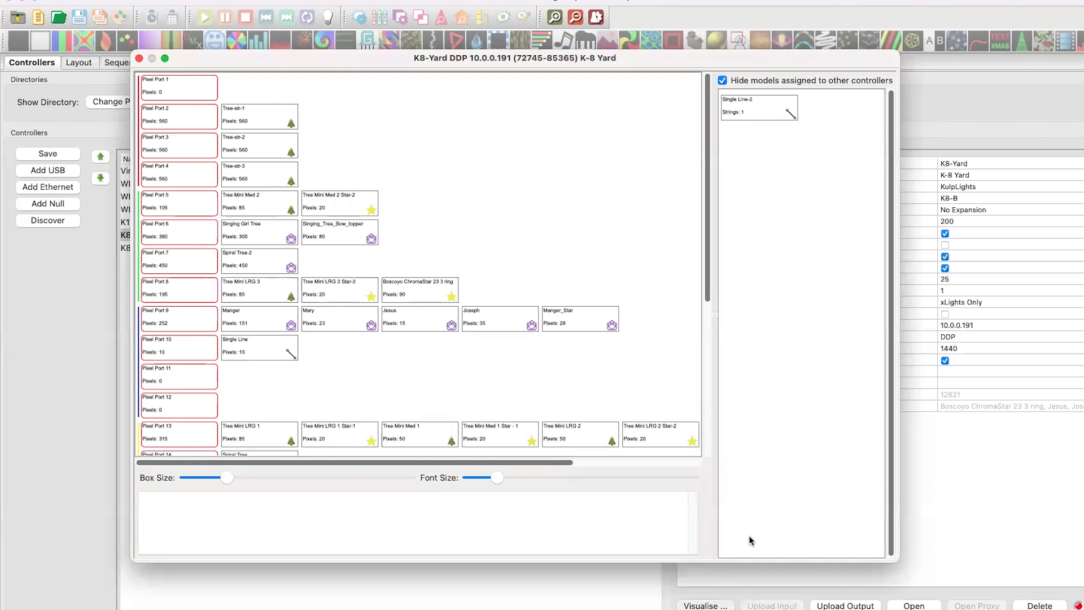
drag(748, 112, 402, 358)
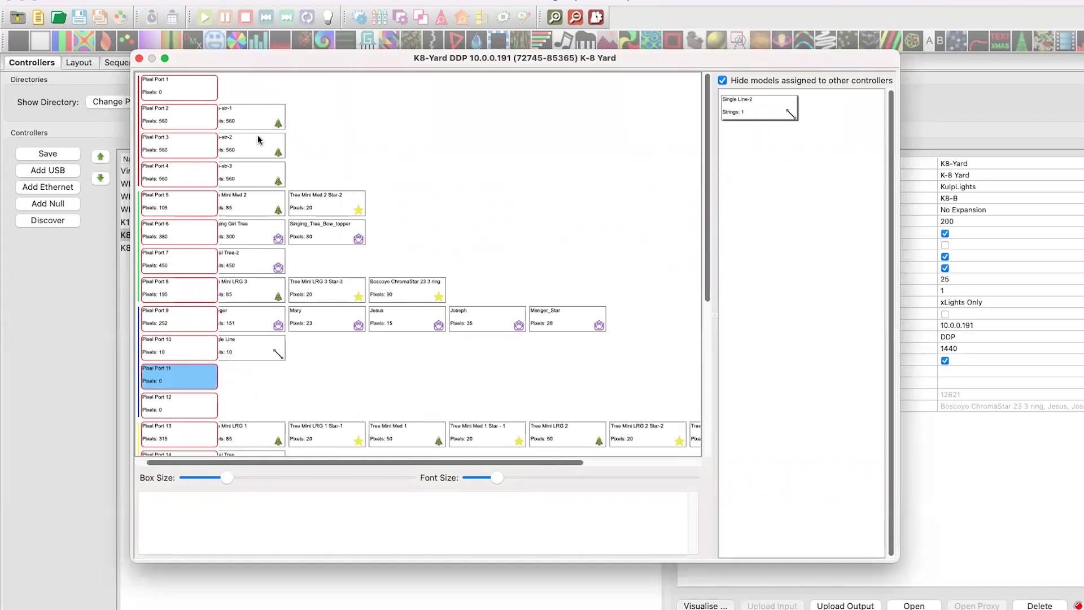
click(139, 59)
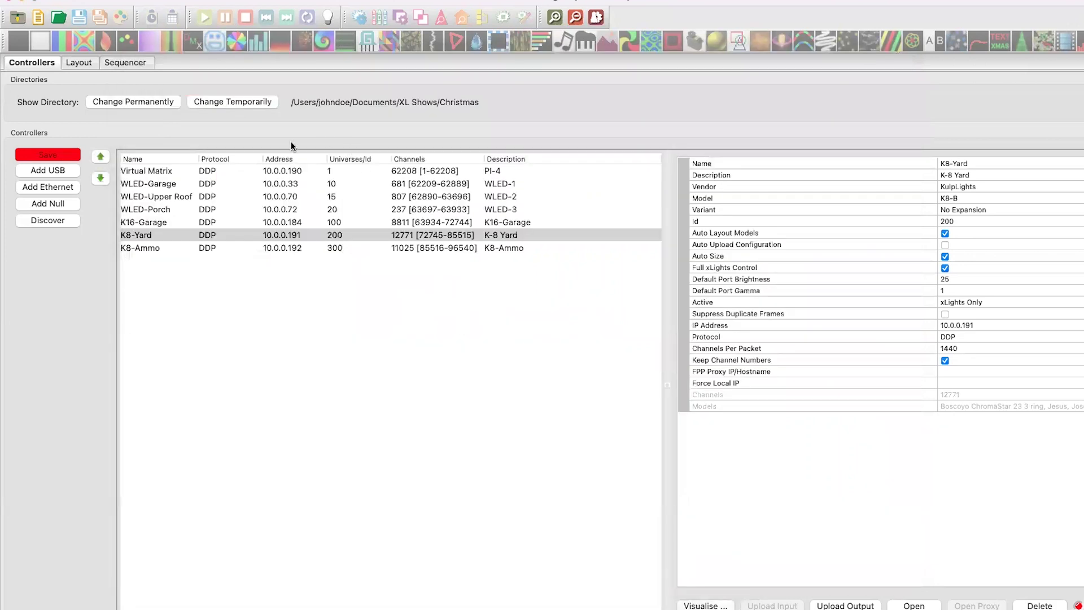
Turn on Set Group Count for Single RBL and set it to 6
click(77, 62)
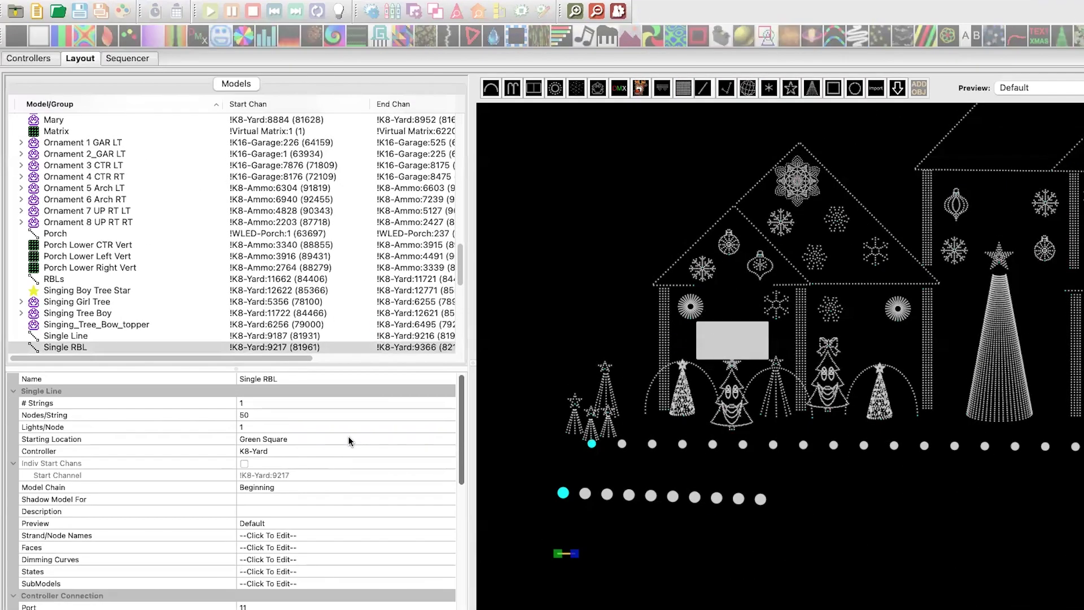
scroll(351, 441, down, 3)
scroll(332, 441, up, 3)
scroll(334, 469, down, 10)
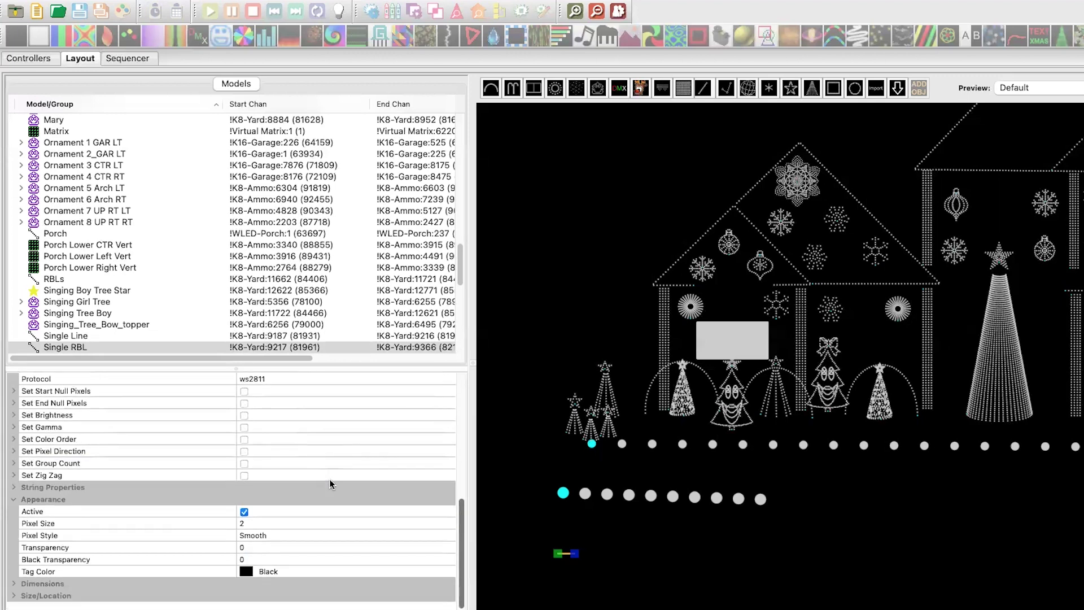
click(14, 463)
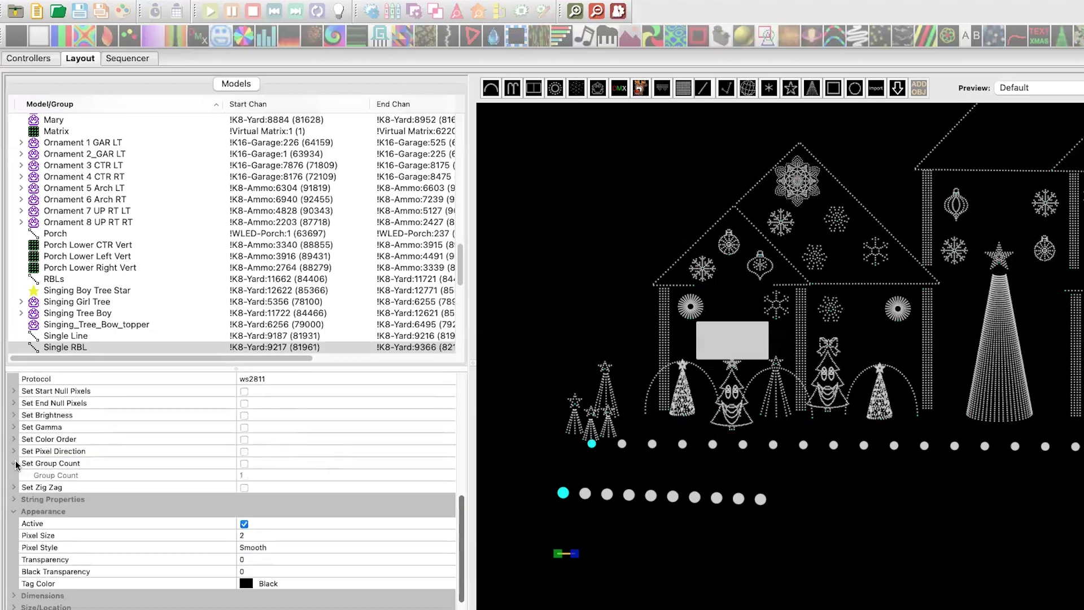
click(244, 464)
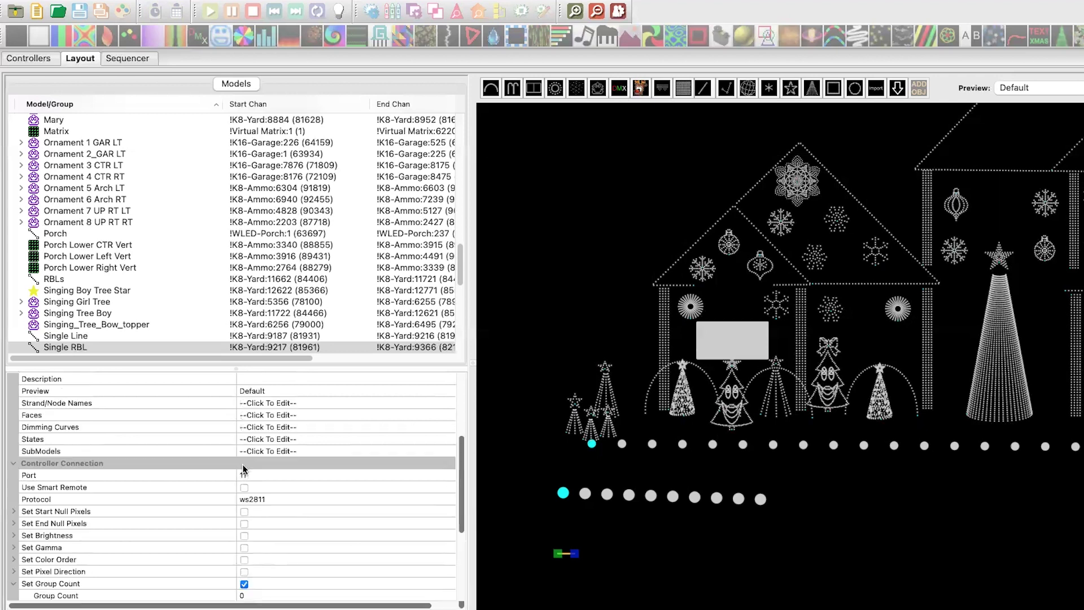
scroll(310, 551, down, 4)
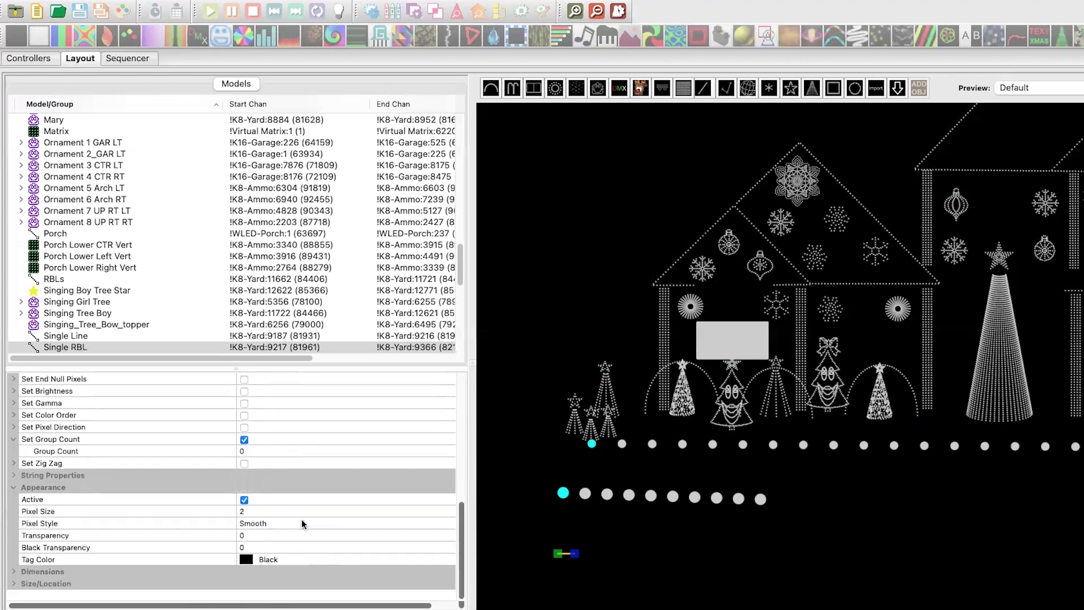
click(250, 451)
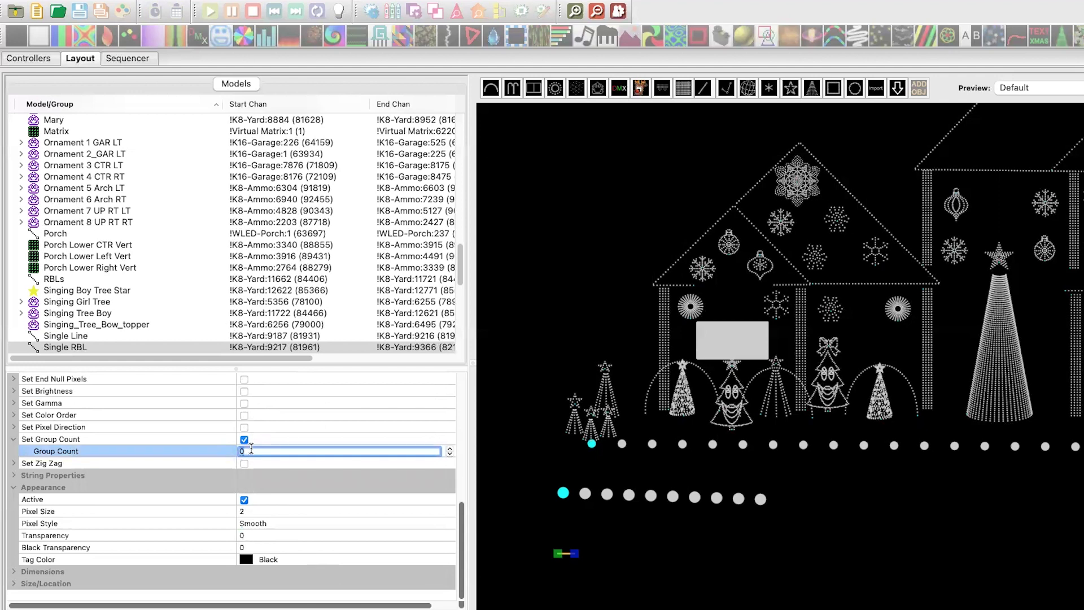
text(6)
key(Return)
Increase Single RBL's Pixel Size to about 21
scroll(280, 511, down, 2)
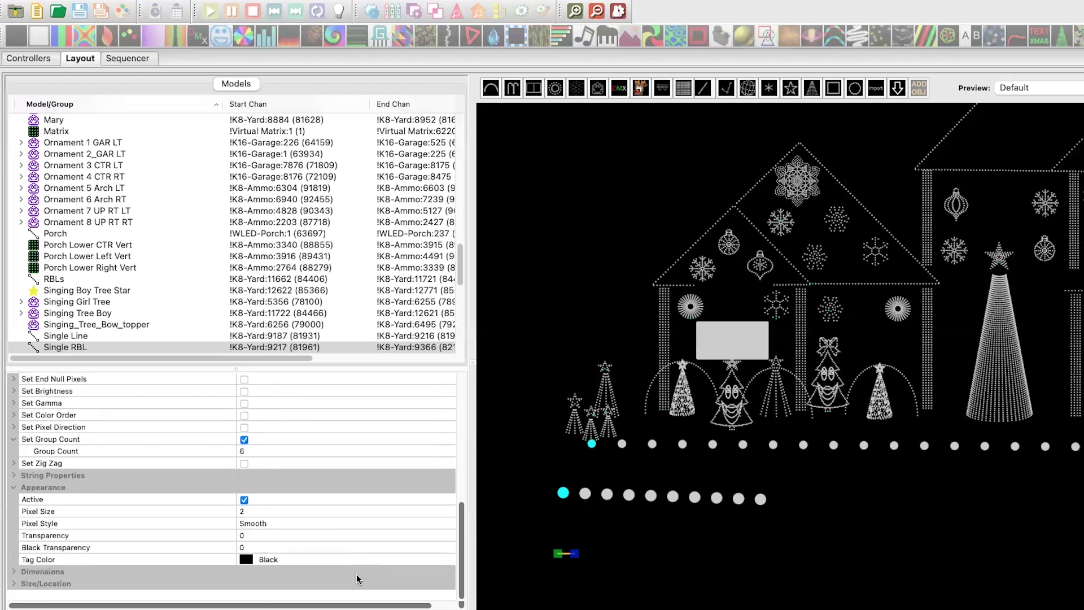
click(291, 513)
click(451, 510)
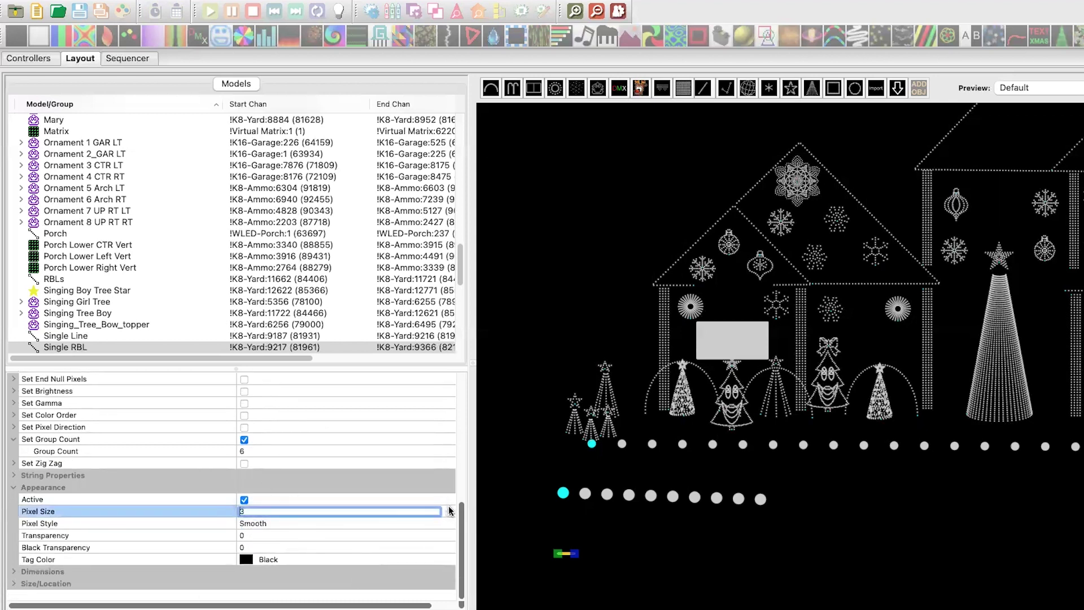
drag(451, 510, 450, 510)
Set Single RBL's Nodes/String to 1
scroll(347, 438, up, 10)
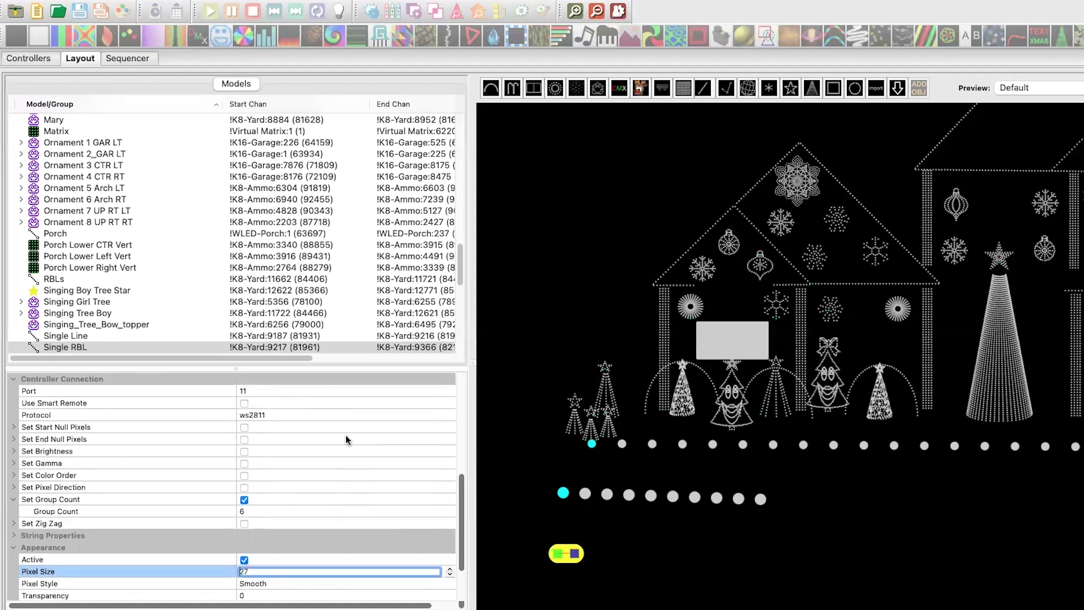
scroll(305, 446, up, 1)
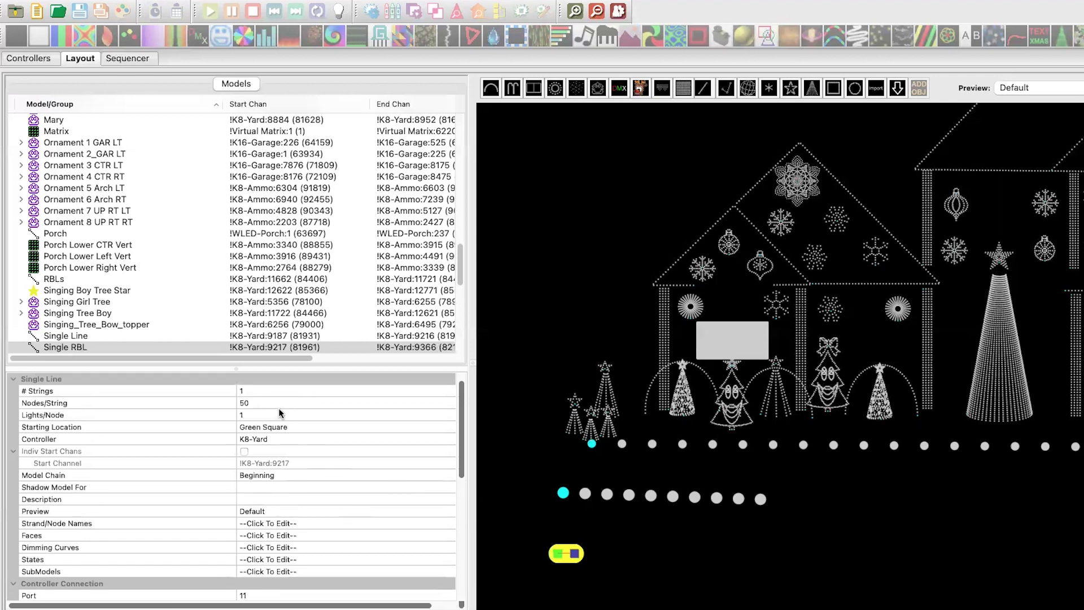
click(254, 403)
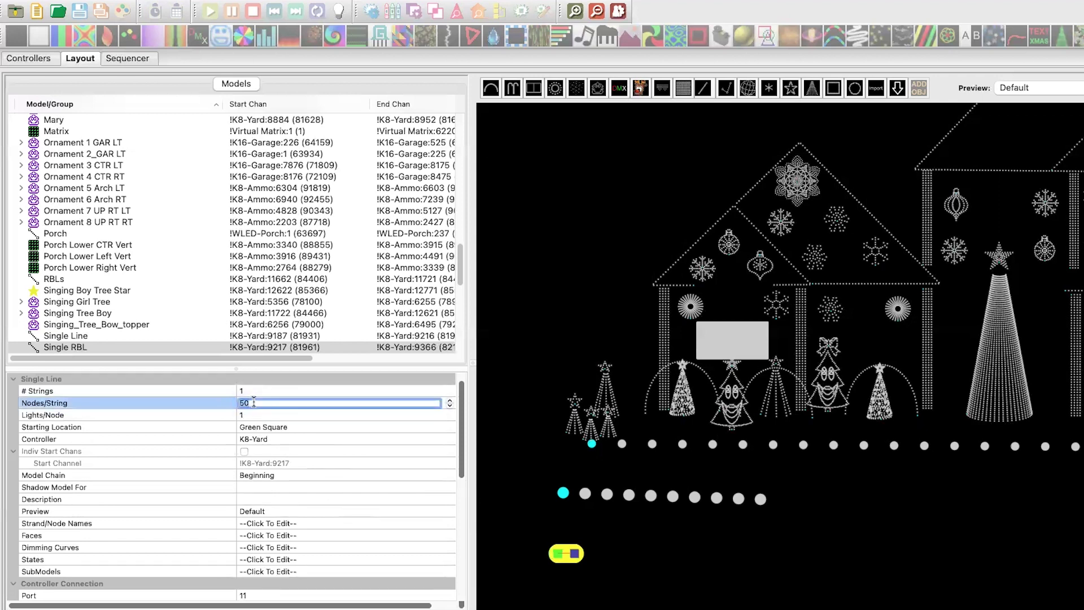
text(1)
key(Return)
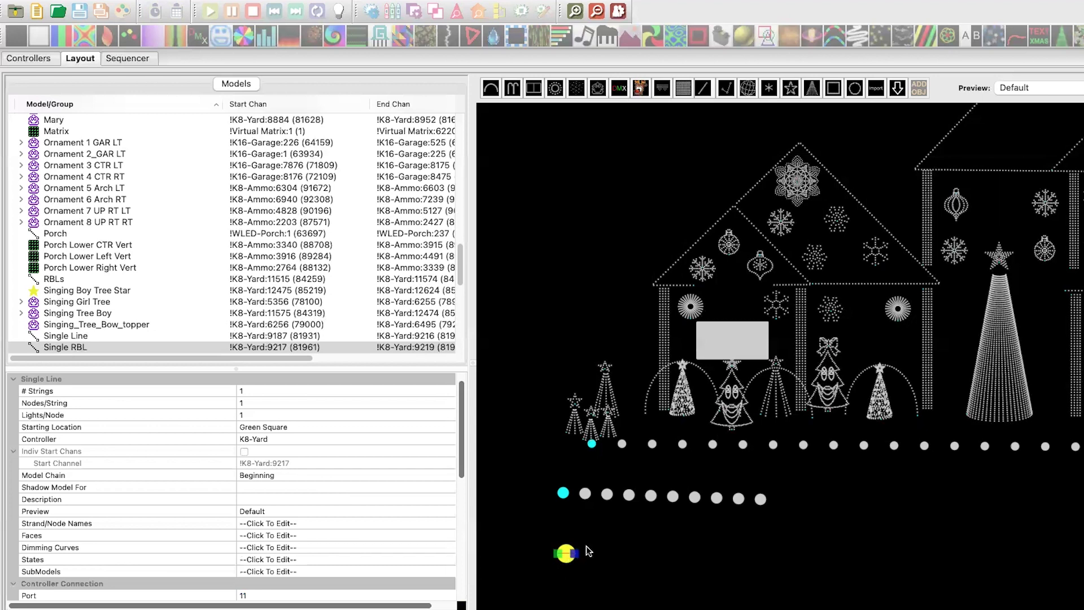
Check K8-Yard's visualiser shows Single RBL's 1 pixel on Pixel Port 11, then close it
click(31, 62)
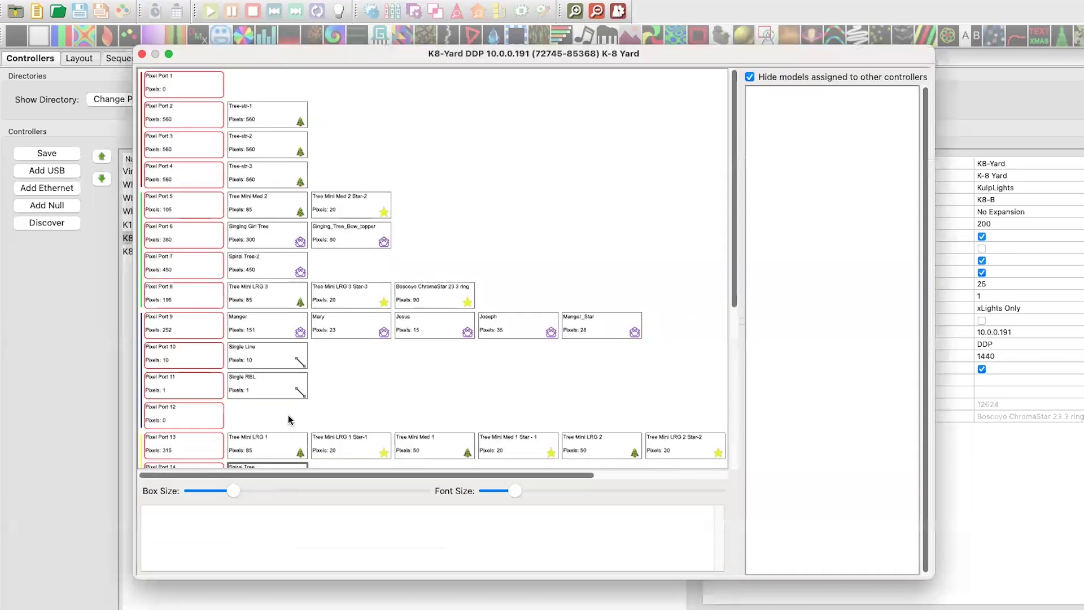
mouse_move(259, 396)
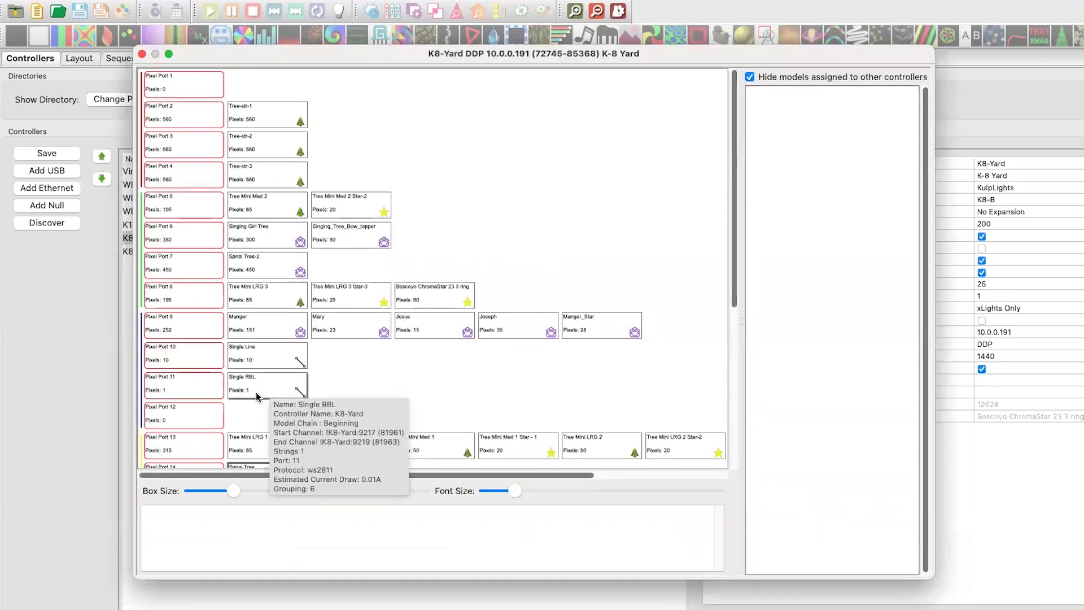
click(142, 55)
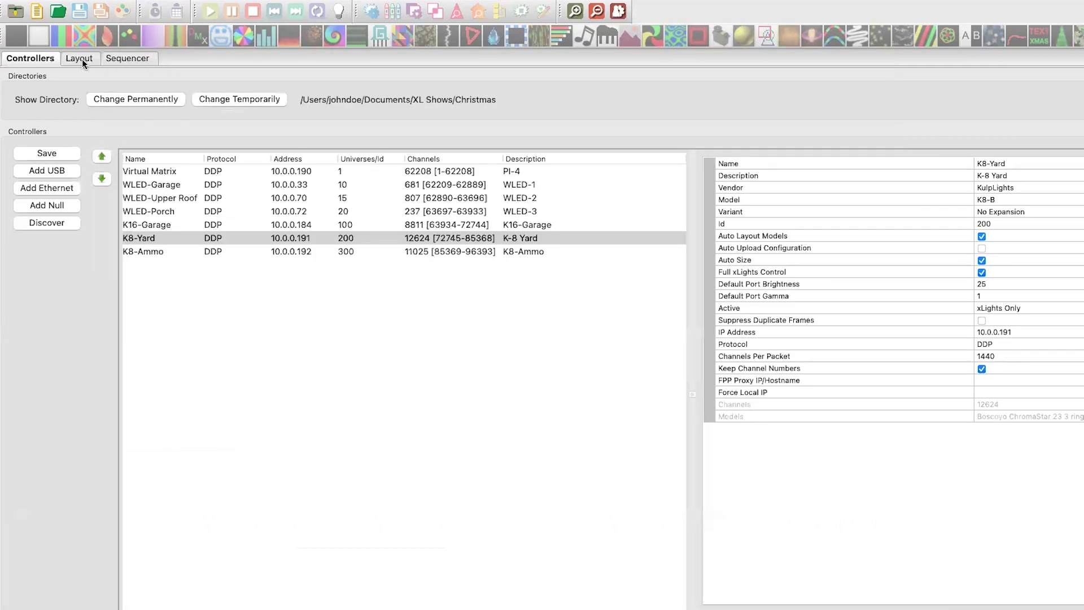
Draw the Single RBL-2 line upward from just below the Single RBL circle
click(82, 59)
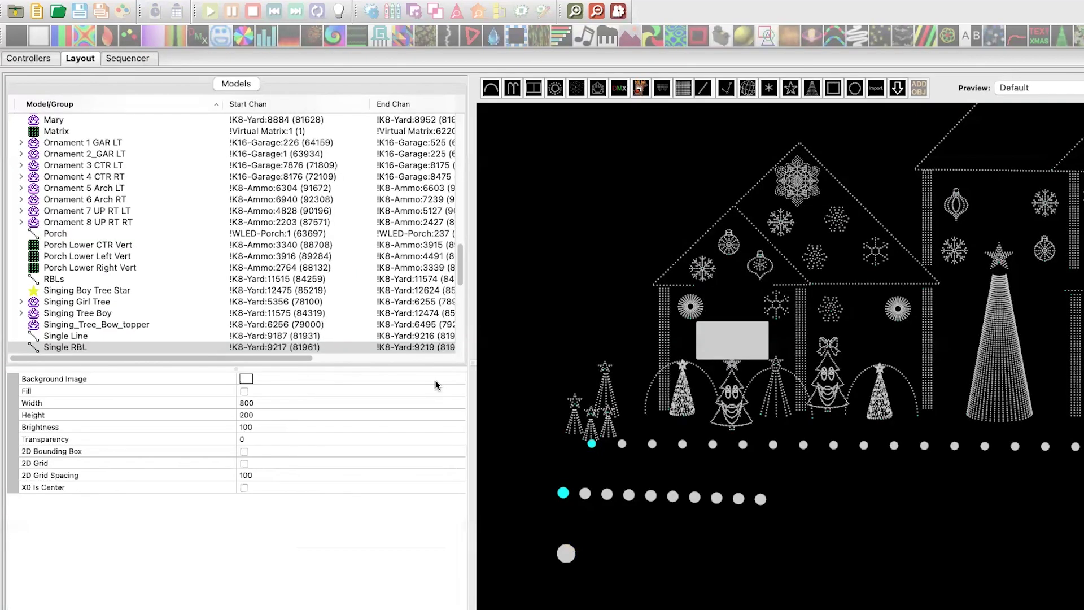
click(566, 553)
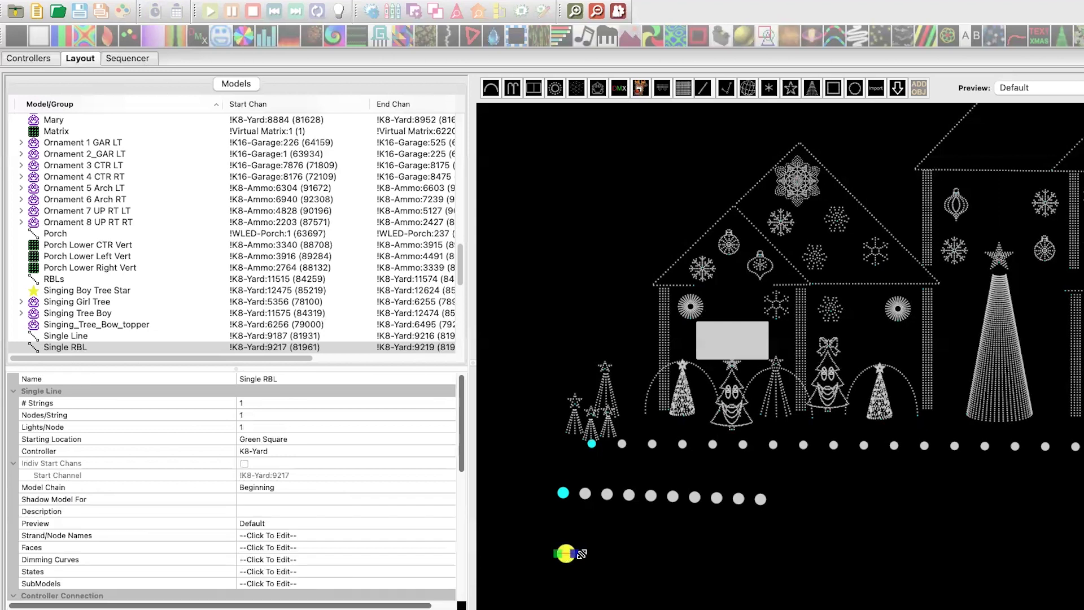
click(627, 560)
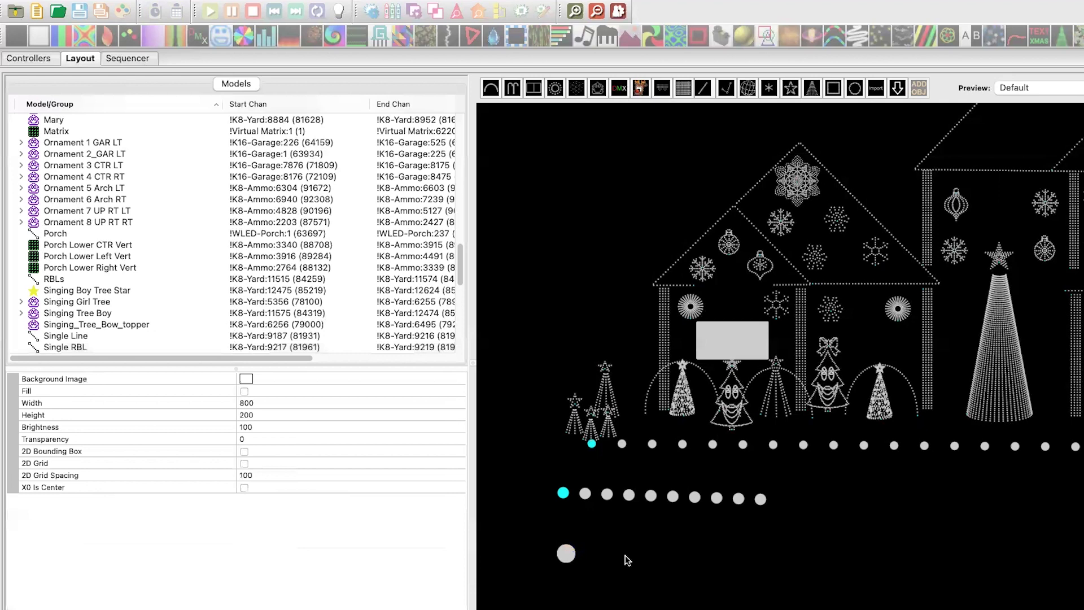
click(606, 592)
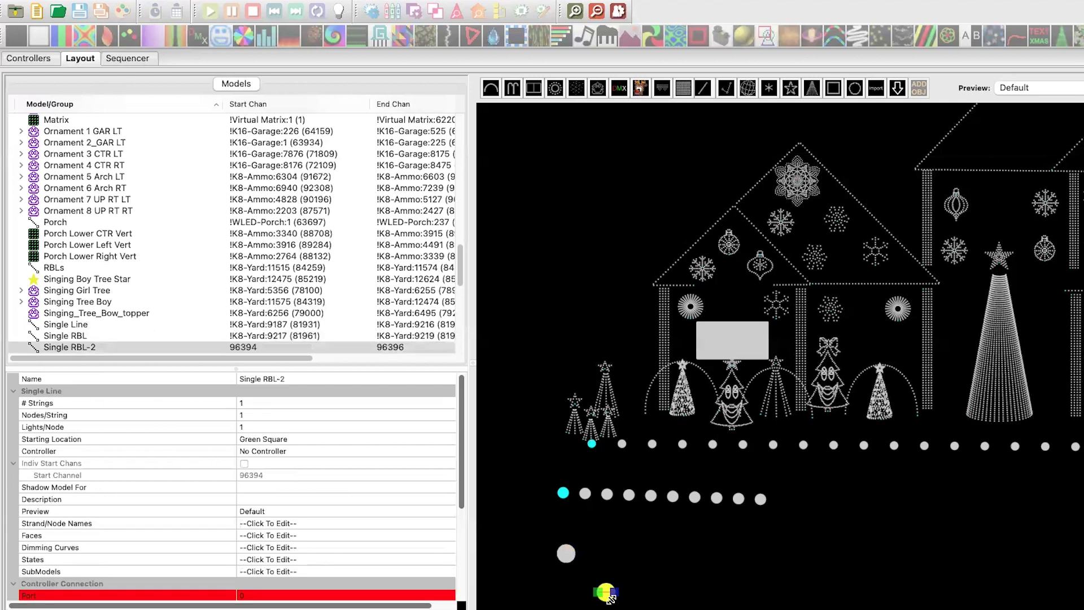
drag(605, 593, 616, 514)
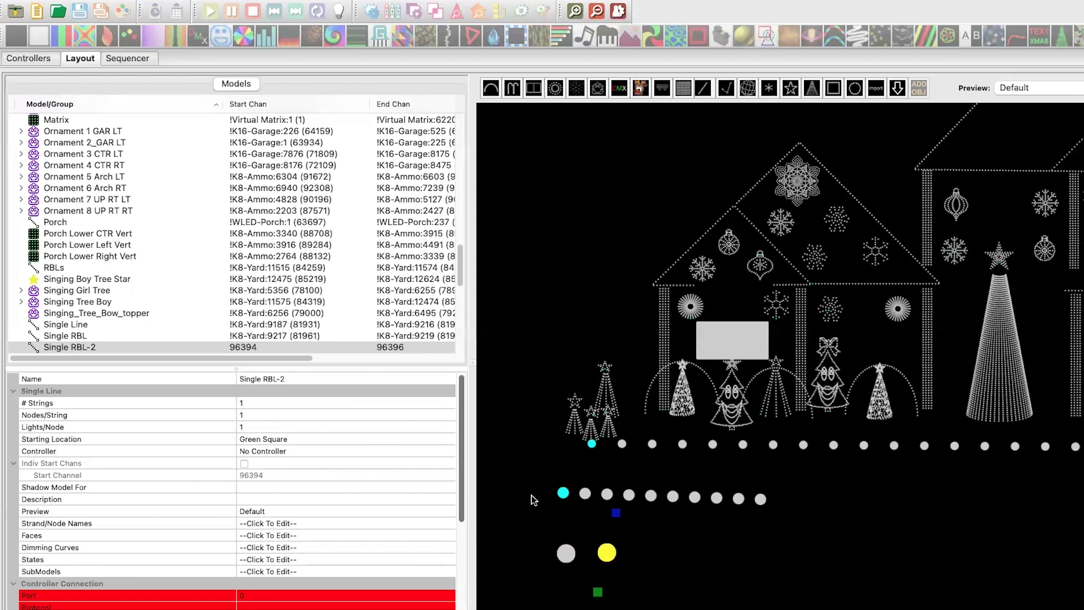
scroll(489, 443, down, 1)
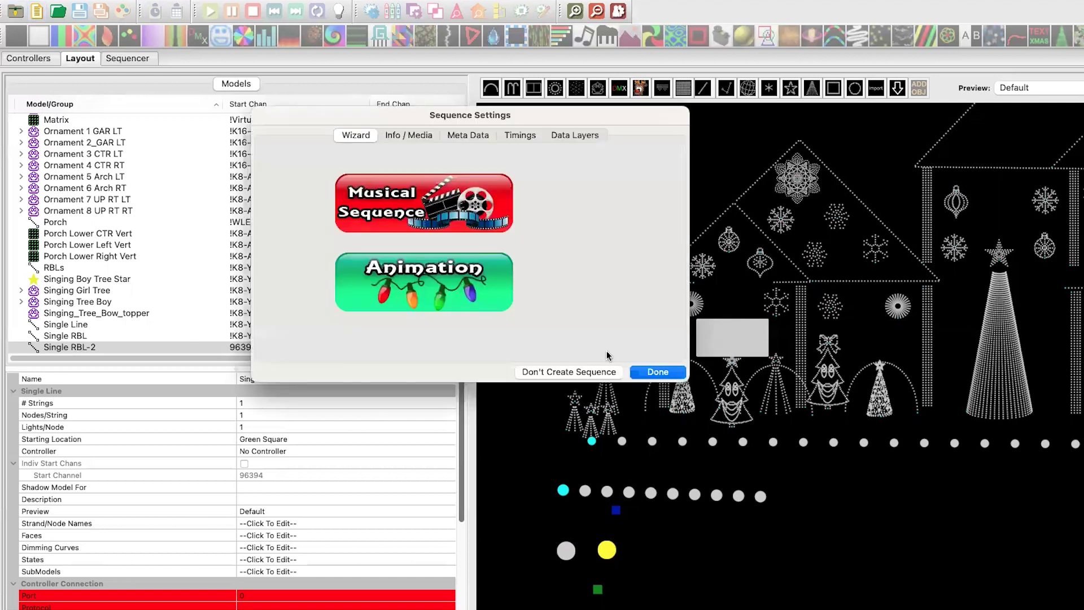
Finish the Sequence Settings wizard, find and select Single RBL-2 in the Sequencer, then go to Layout
click(653, 374)
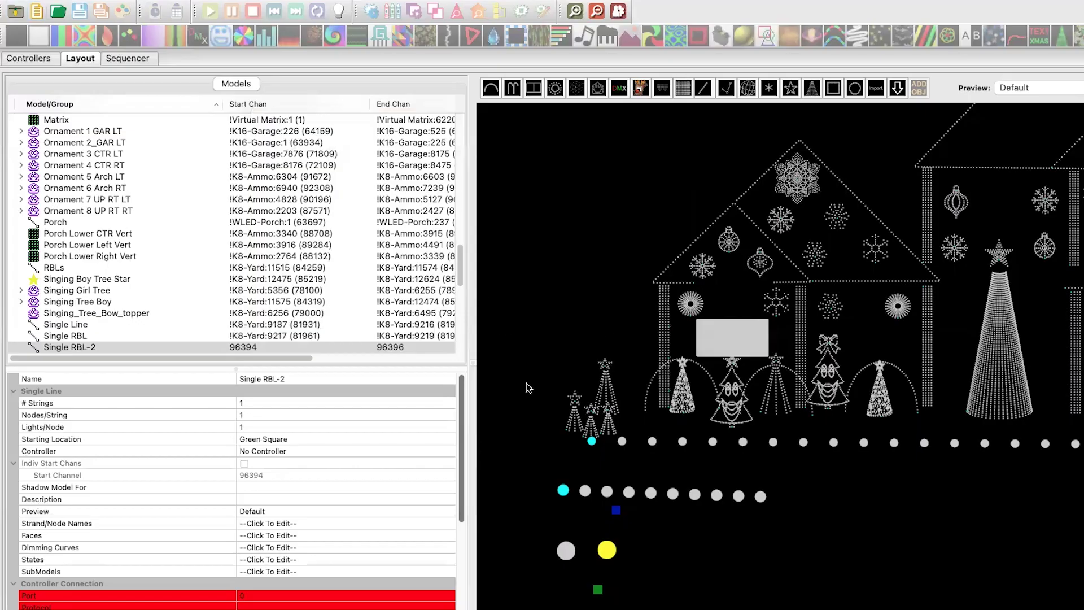
scroll(477, 391, down, 15)
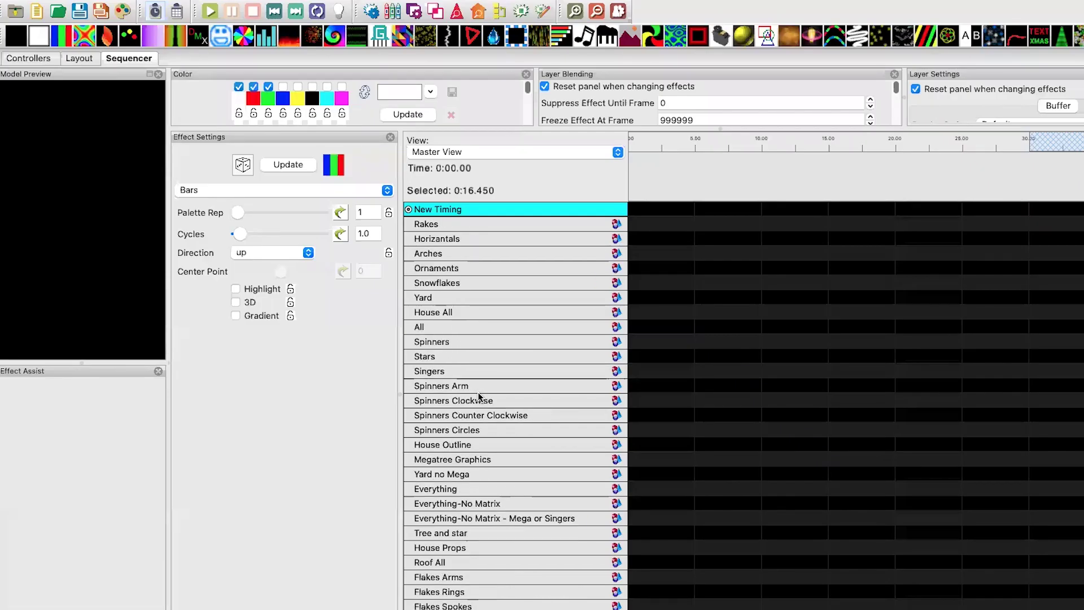
scroll(500, 391, down, 3)
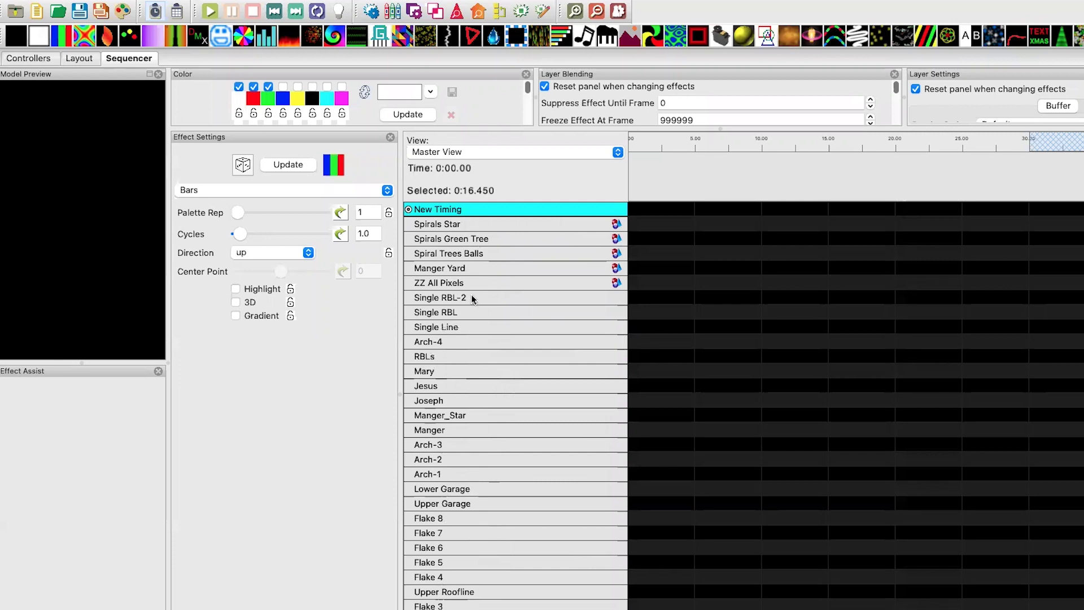
click(516, 298)
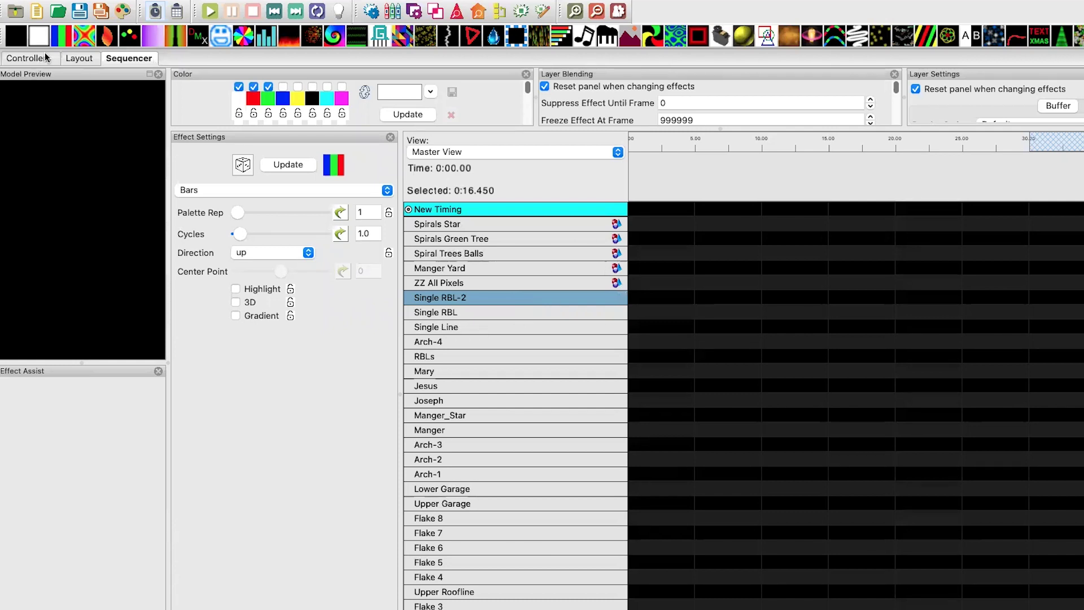
click(73, 59)
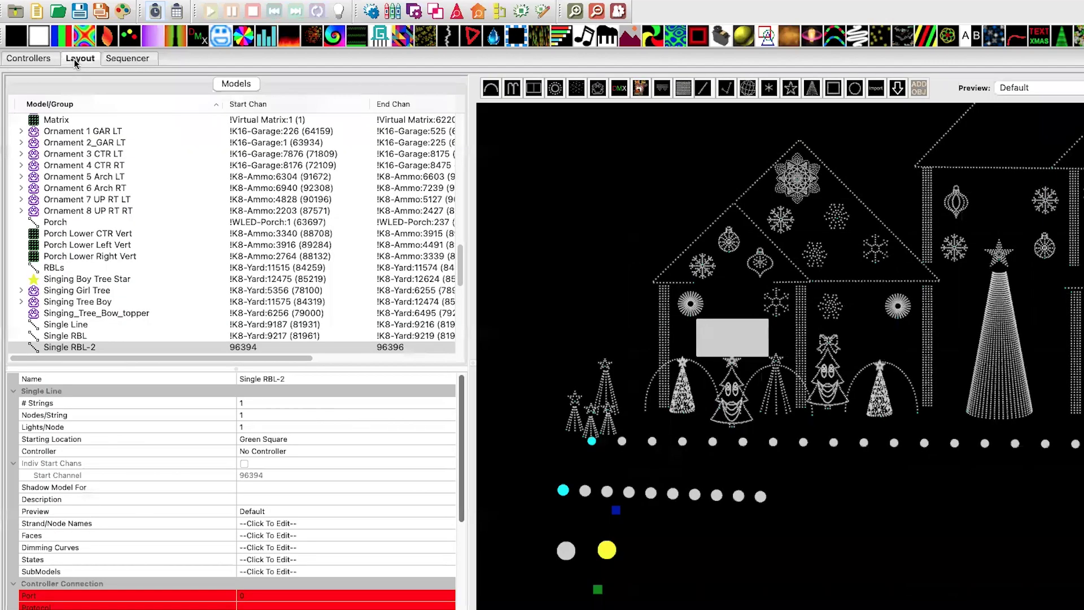
Rename the 10-node Single Line model to 'RBL2' and switch to the Sequencer
click(565, 491)
click(283, 378)
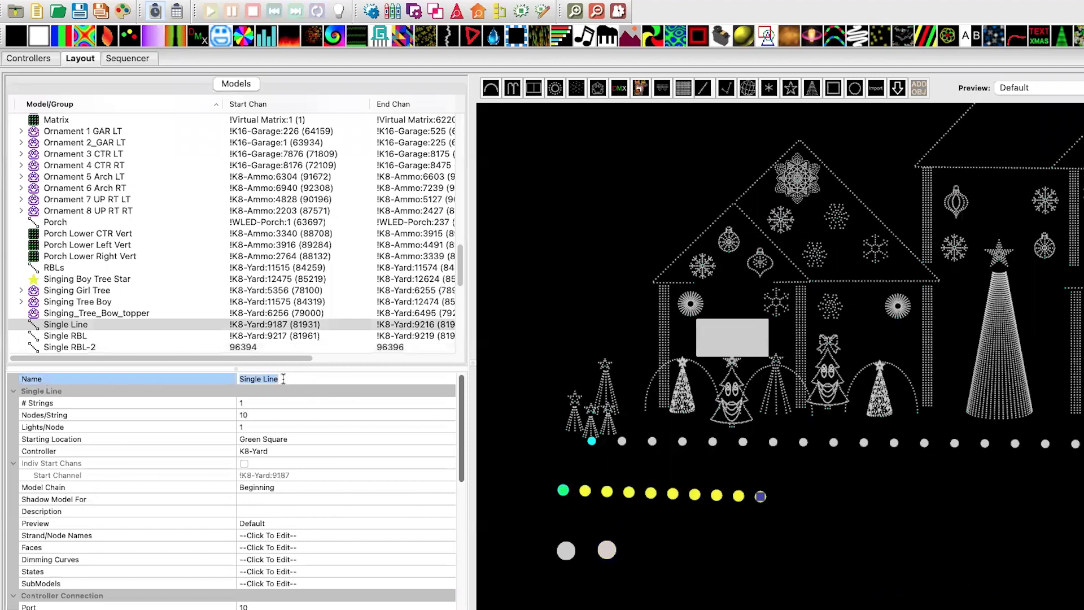
text(RBL2)
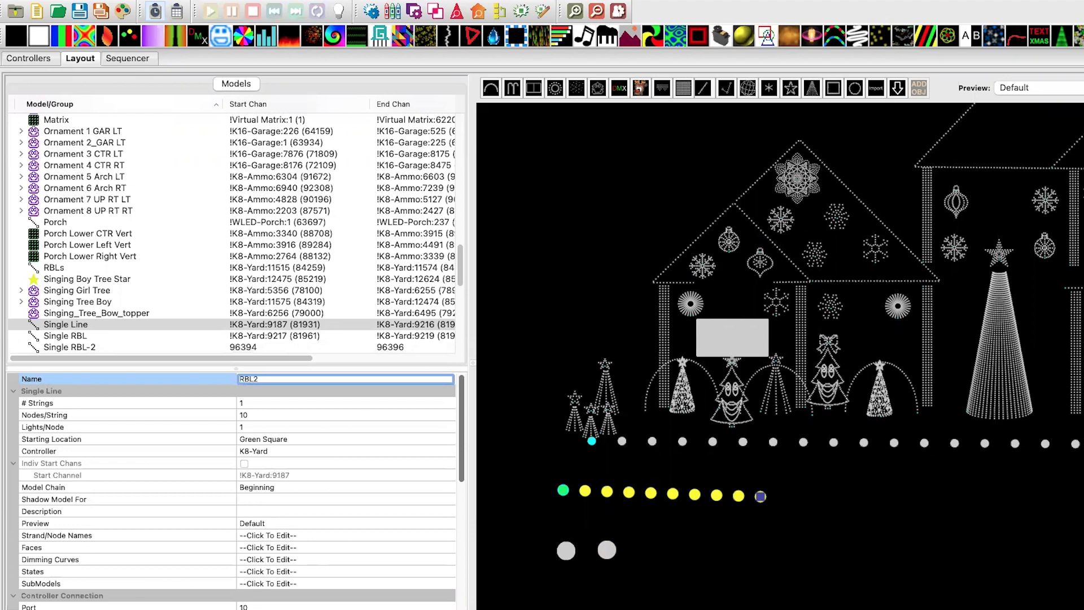
key(Return)
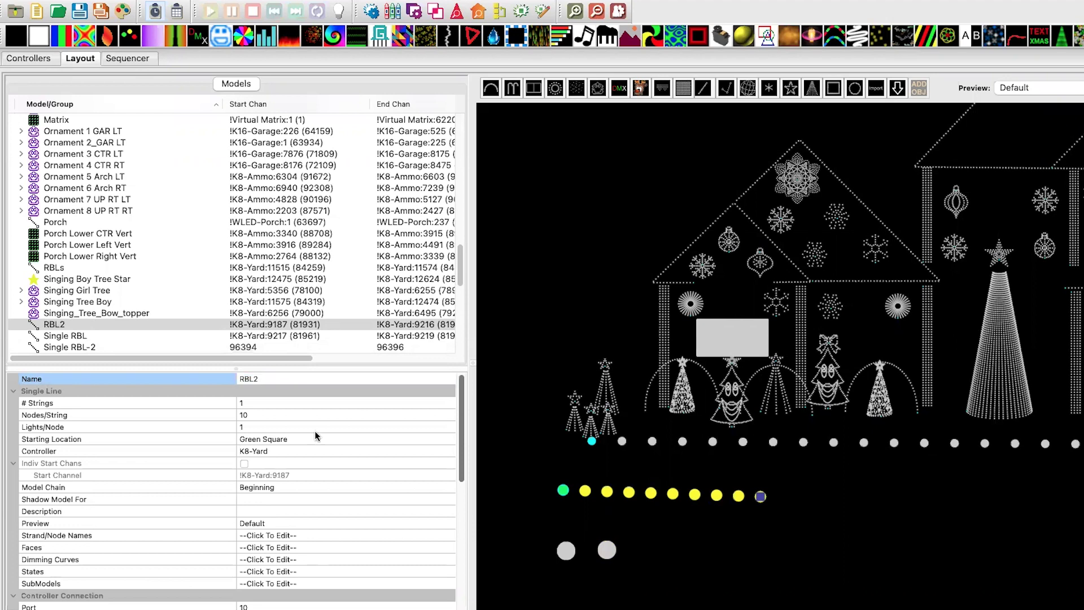
click(135, 57)
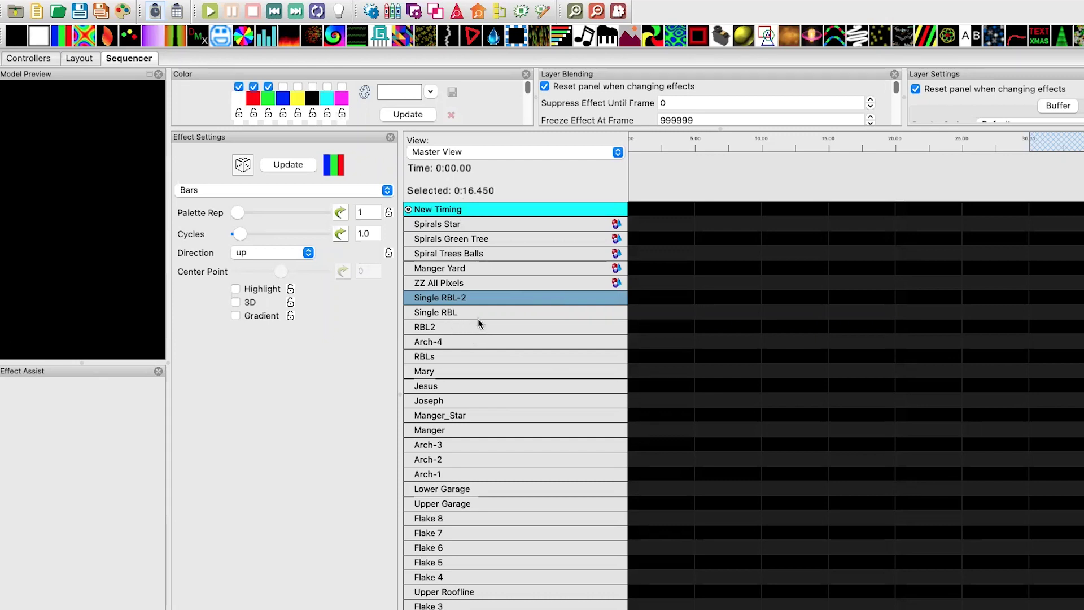
Add a Bars effect to the RBL2 row spanning from the start to about 18 seconds
click(442, 328)
click(440, 312)
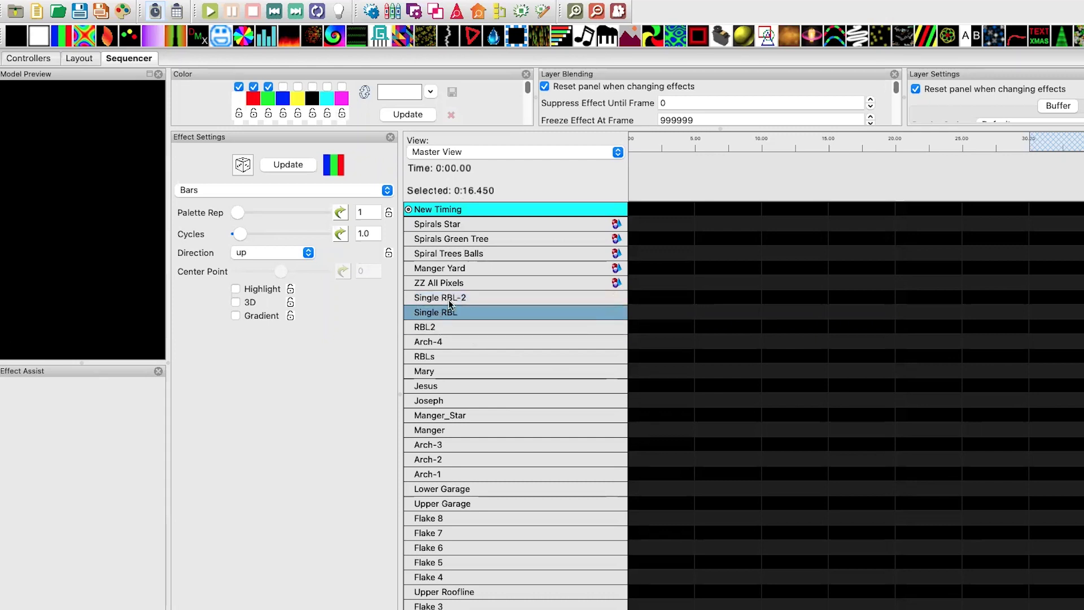
click(438, 299)
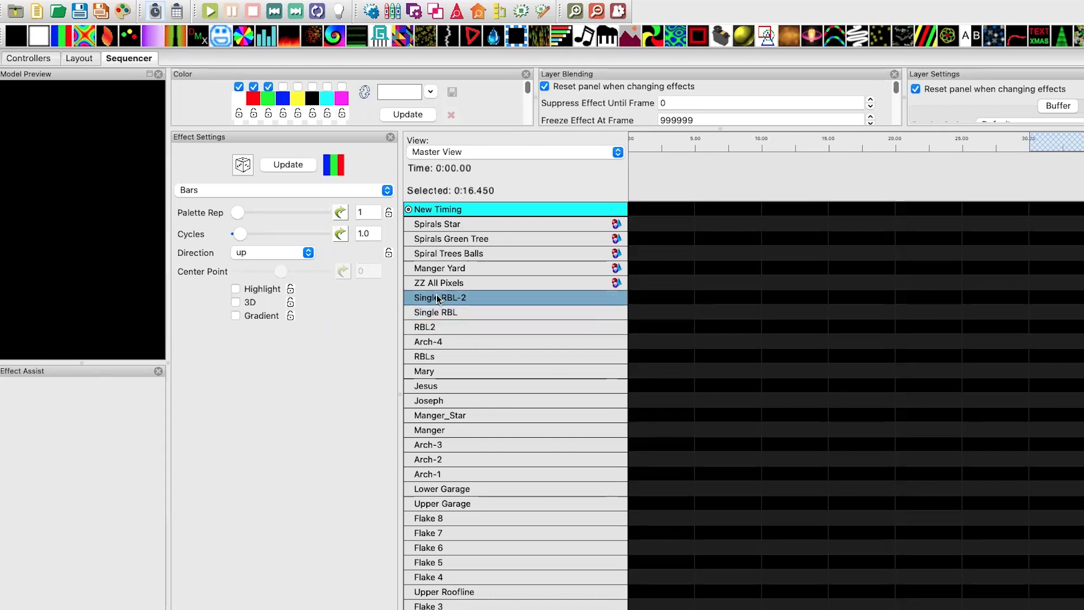
click(463, 329)
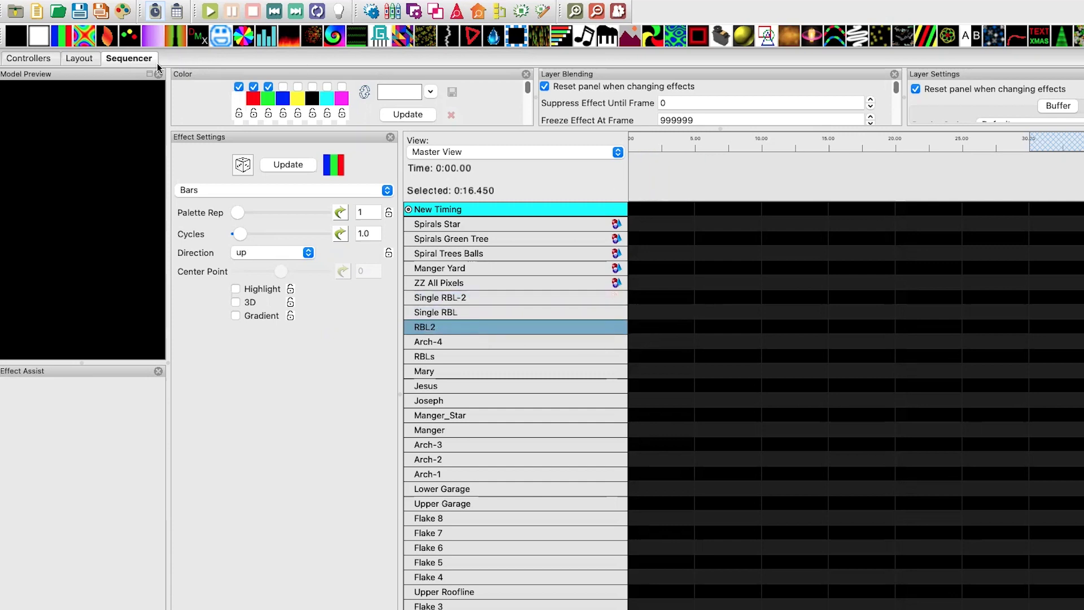
drag(61, 36, 649, 326)
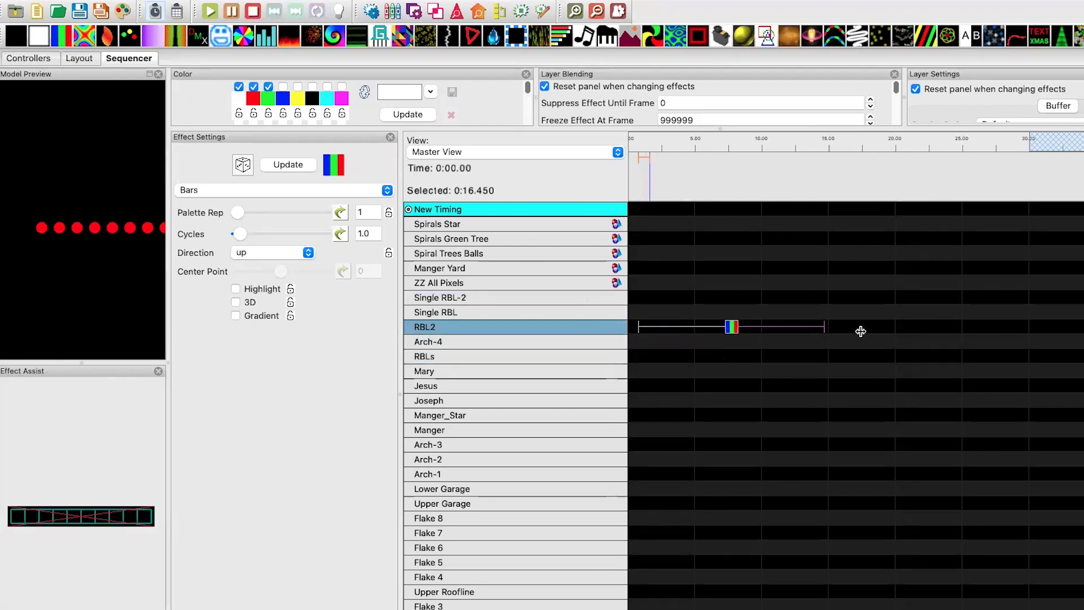
drag(860, 331, 868, 331)
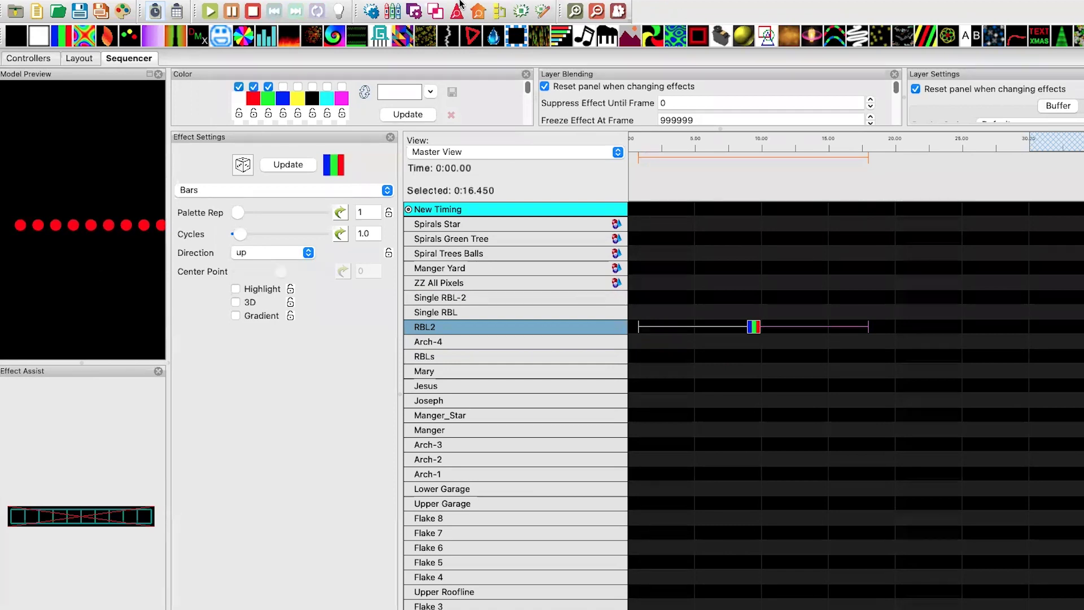
Play the sequence in the House Preview to watch RBL2 light red then green, then stop
click(478, 10)
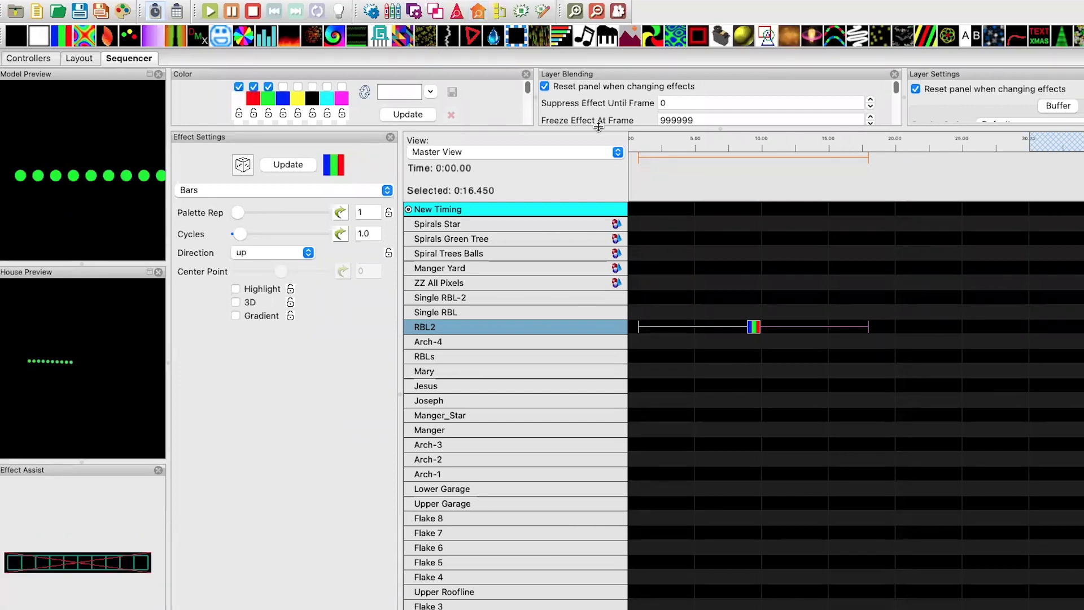
click(210, 11)
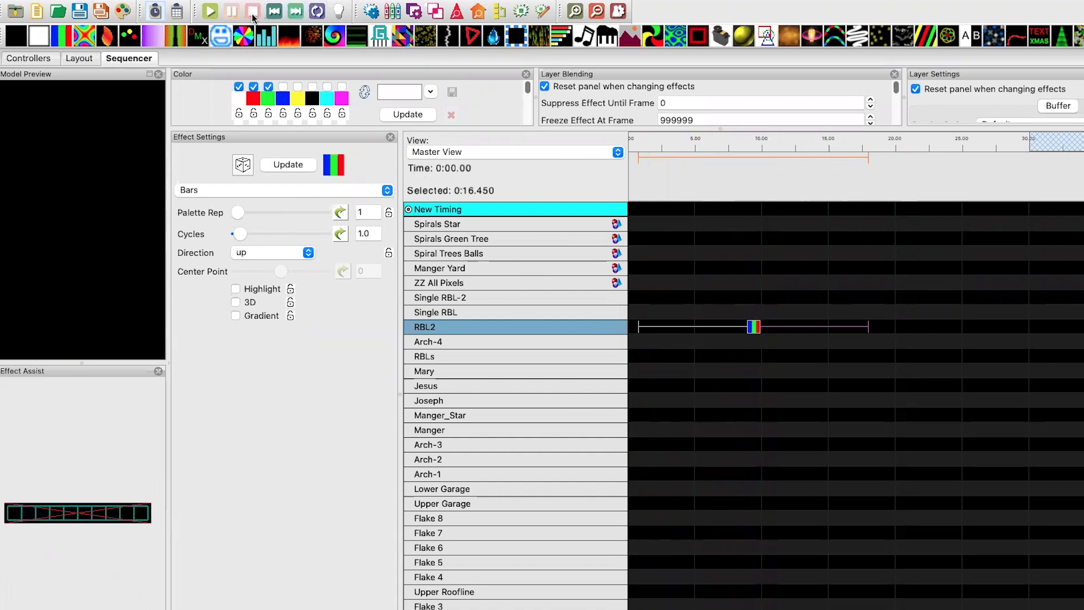
key(space)
Copy the RBL2 Bars effect and paste it at the start of the Single RBL-2 row
click(755, 328)
right_click(754, 329)
click(773, 349)
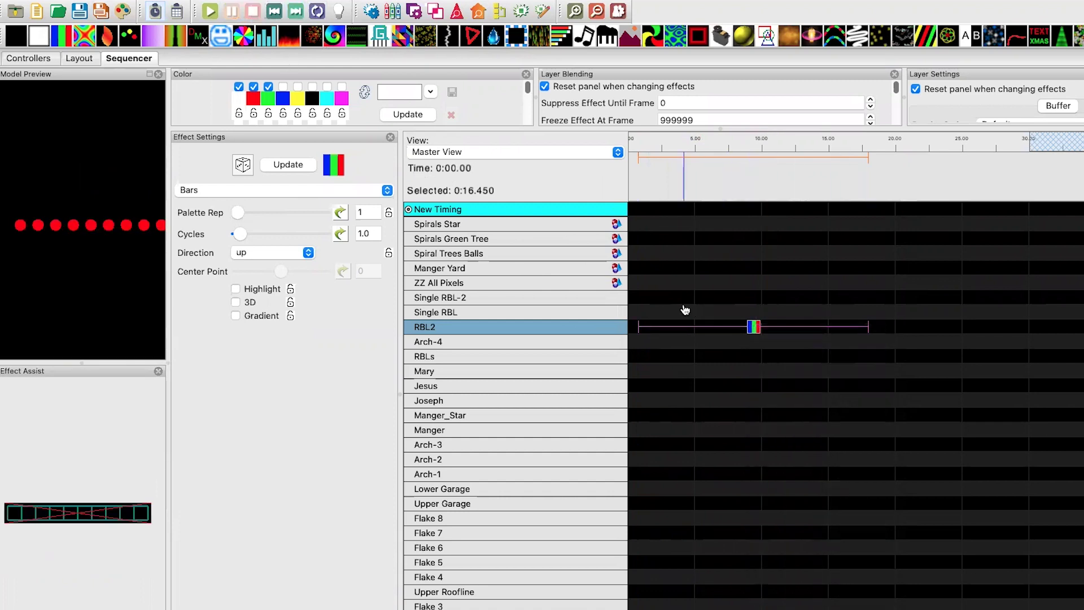
right_click(637, 296)
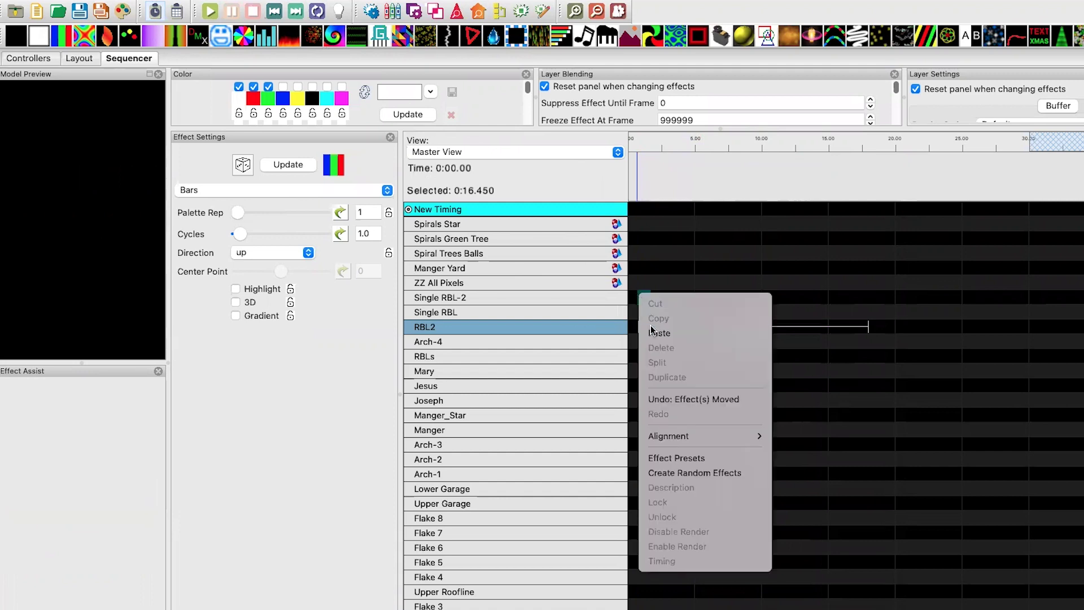
click(655, 333)
Paste the same Bars effect onto Single RBL and play all three rows together
click(641, 314)
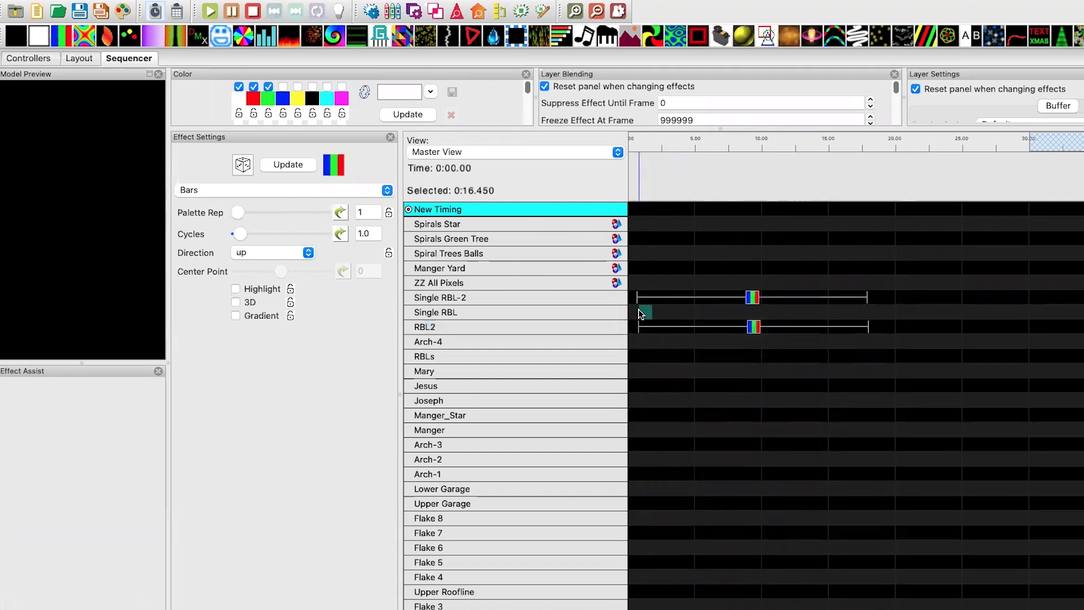
right_click(641, 314)
click(657, 348)
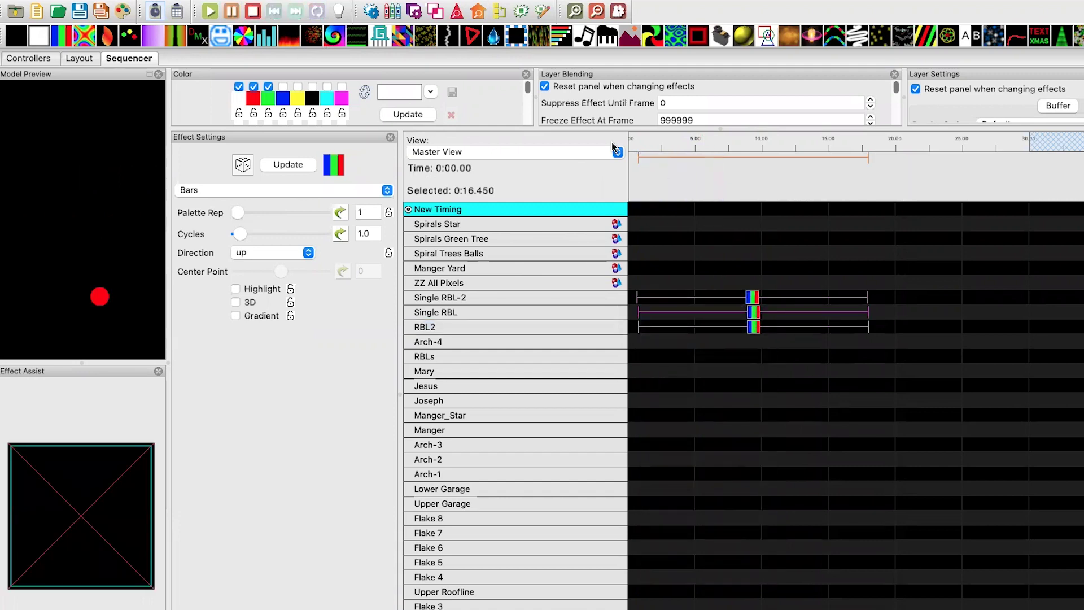
click(209, 13)
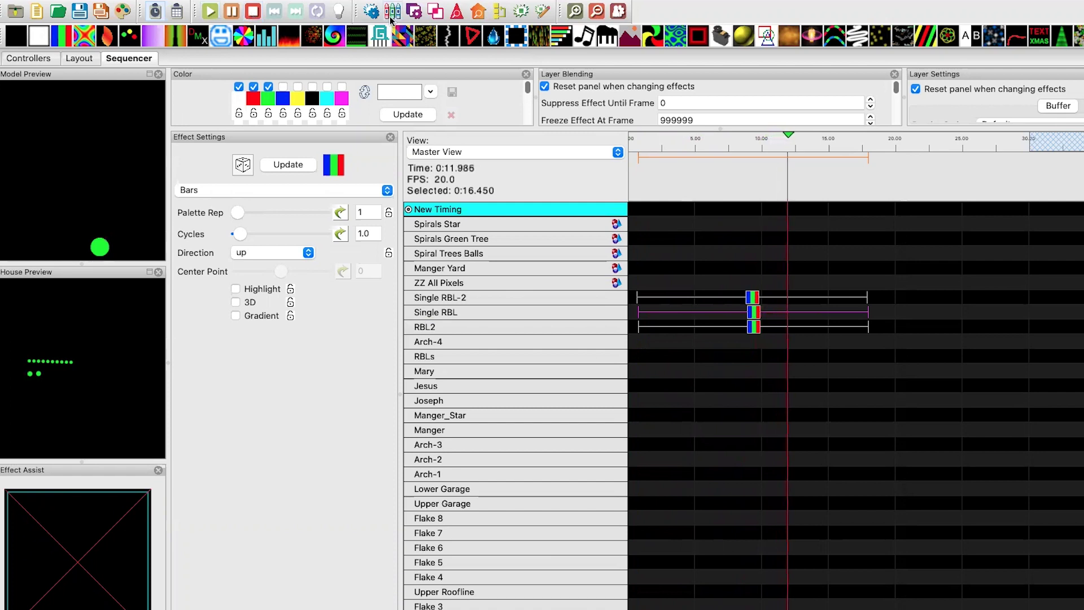
Swap the first two colours of Single RBL's Bars palette for yellow and cyan, then preview playback
click(755, 314)
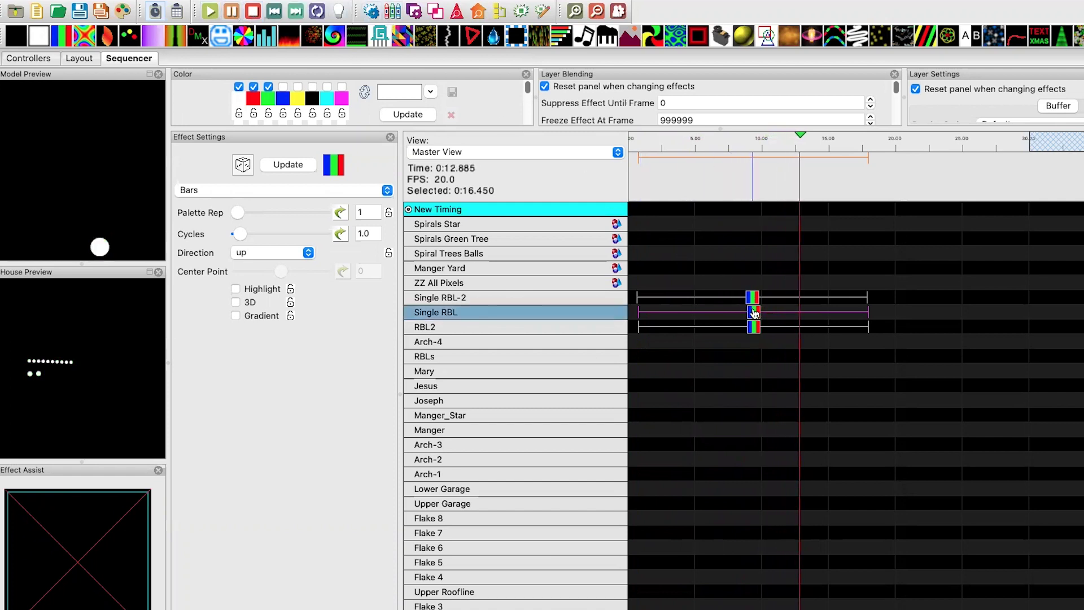
click(238, 87)
click(253, 87)
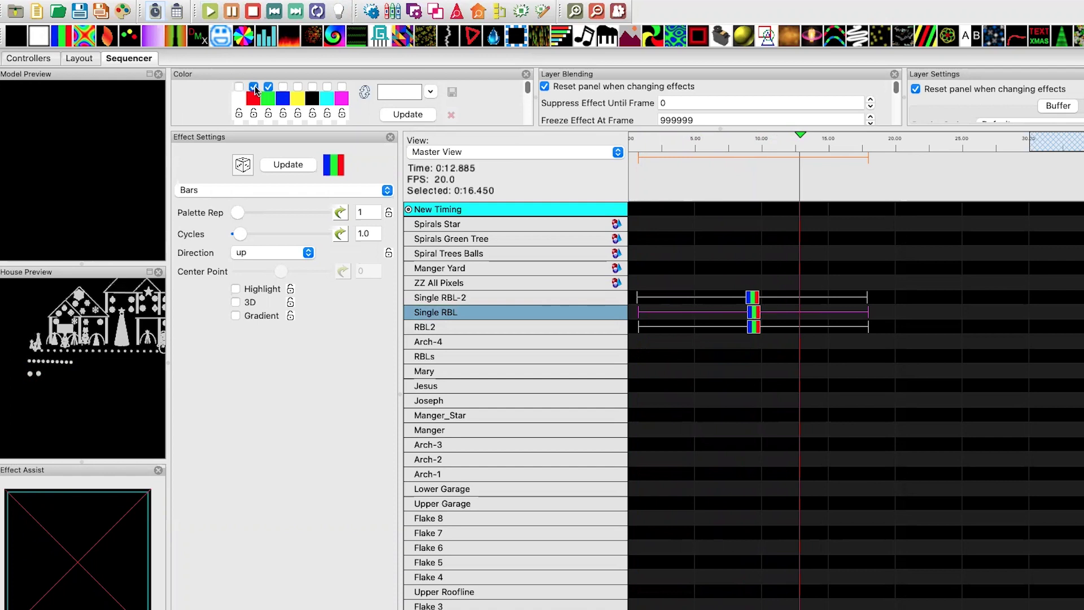
click(297, 87)
click(327, 87)
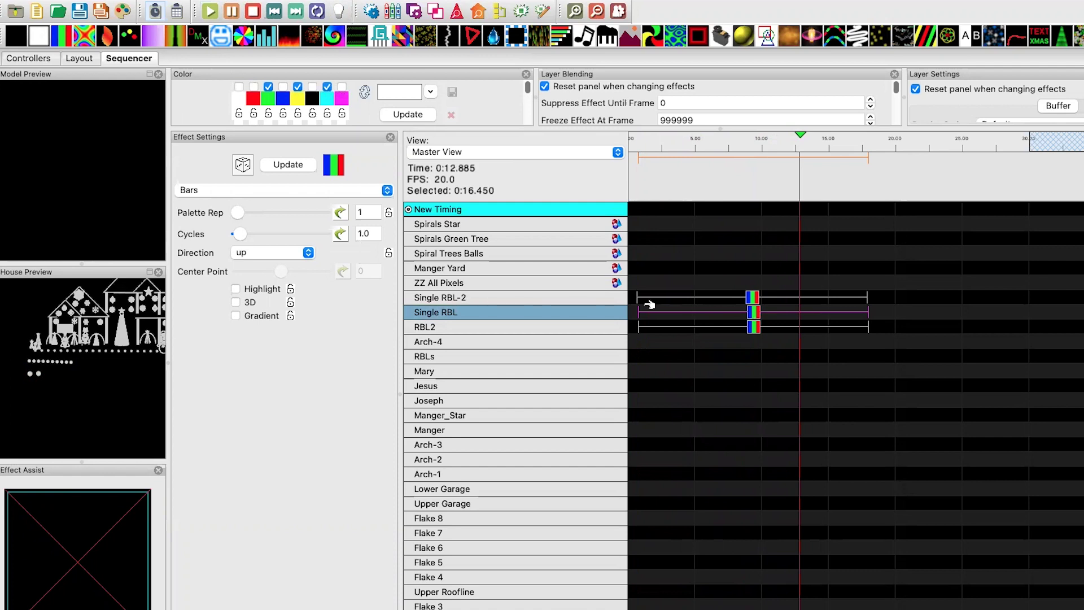
click(210, 12)
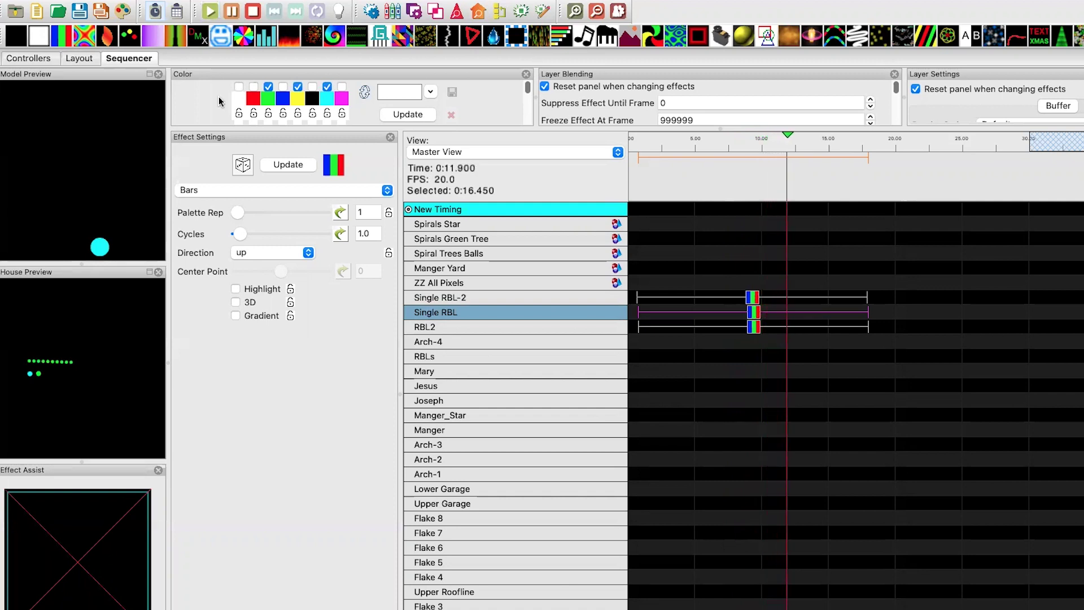
click(230, 12)
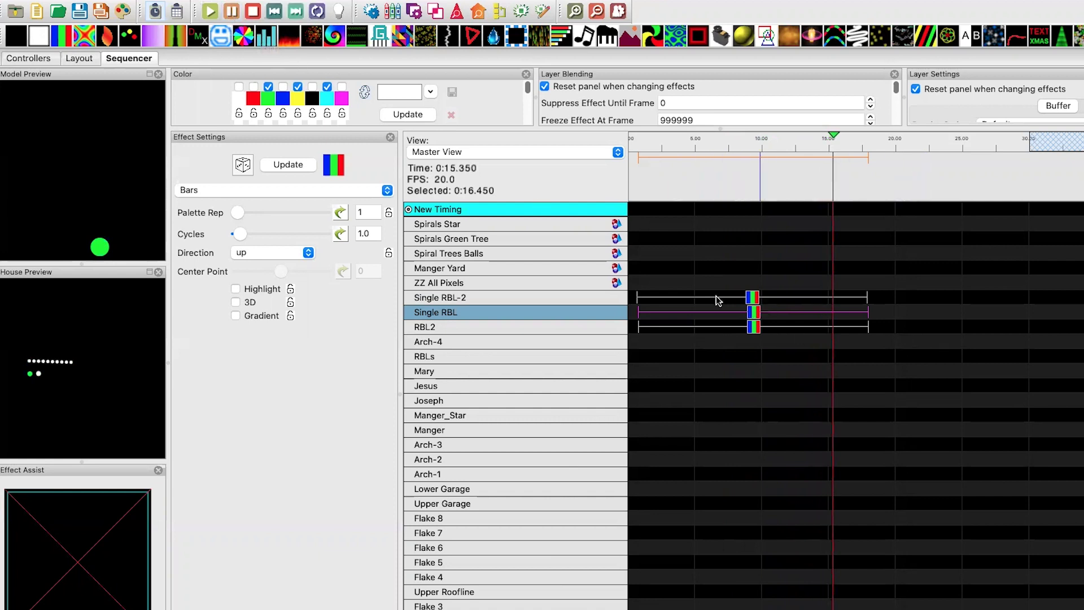
Collapse Single RBL-2 and expand RBL2's Strand 1 to list Nodes 1–10
double_click(525, 297)
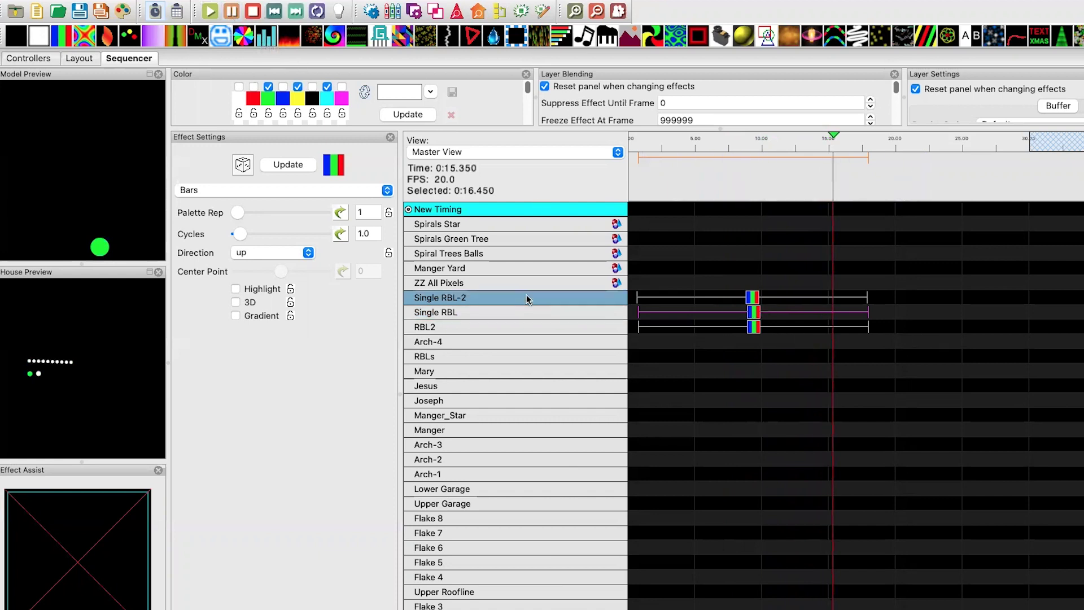
double_click(465, 314)
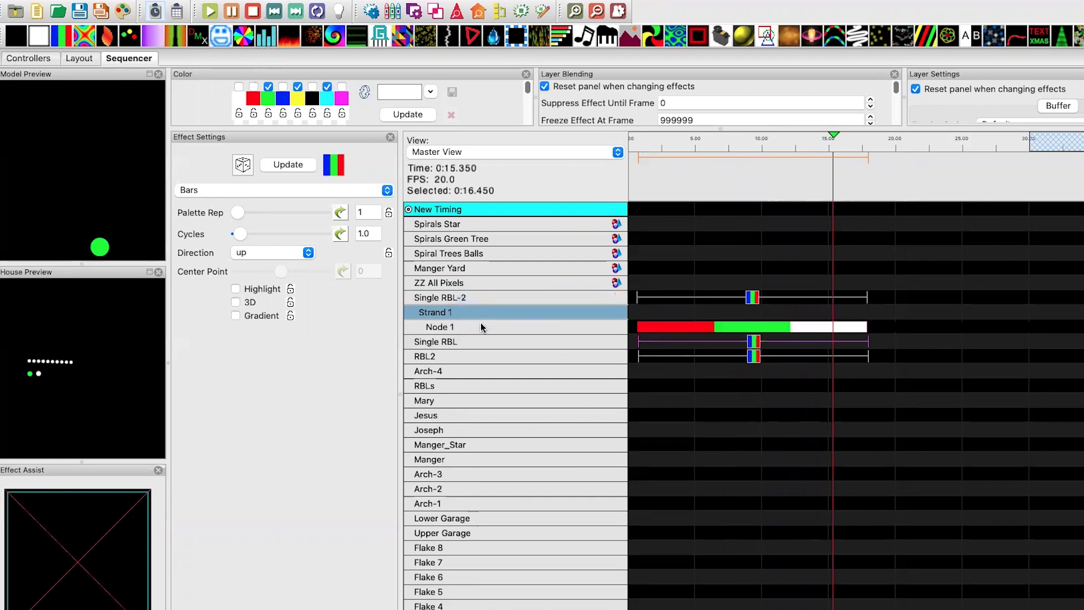
double_click(466, 331)
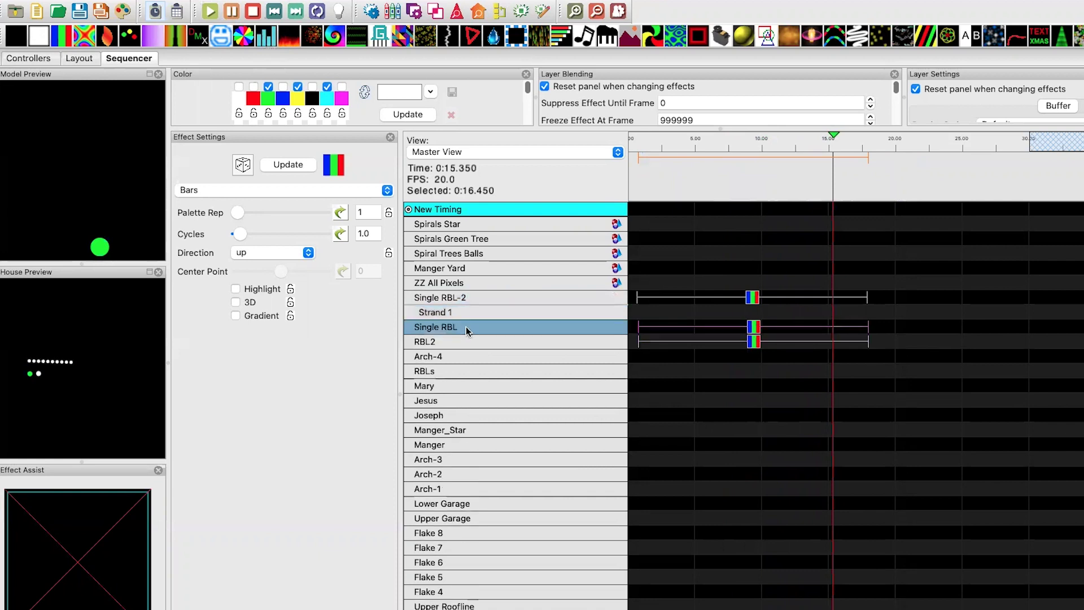
double_click(467, 312)
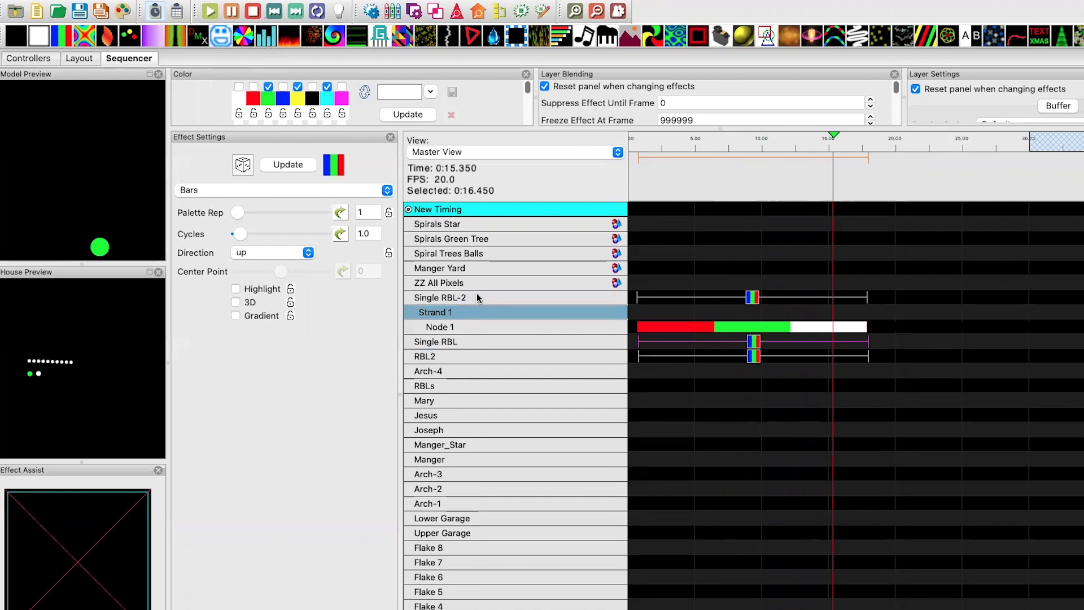
double_click(477, 296)
click(457, 329)
double_click(457, 330)
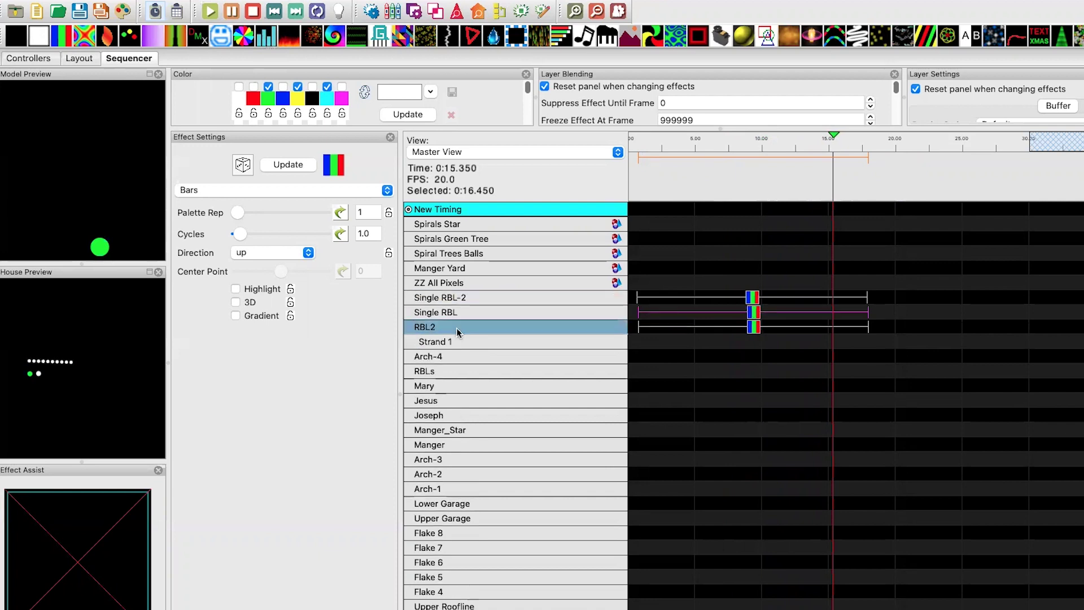
double_click(466, 343)
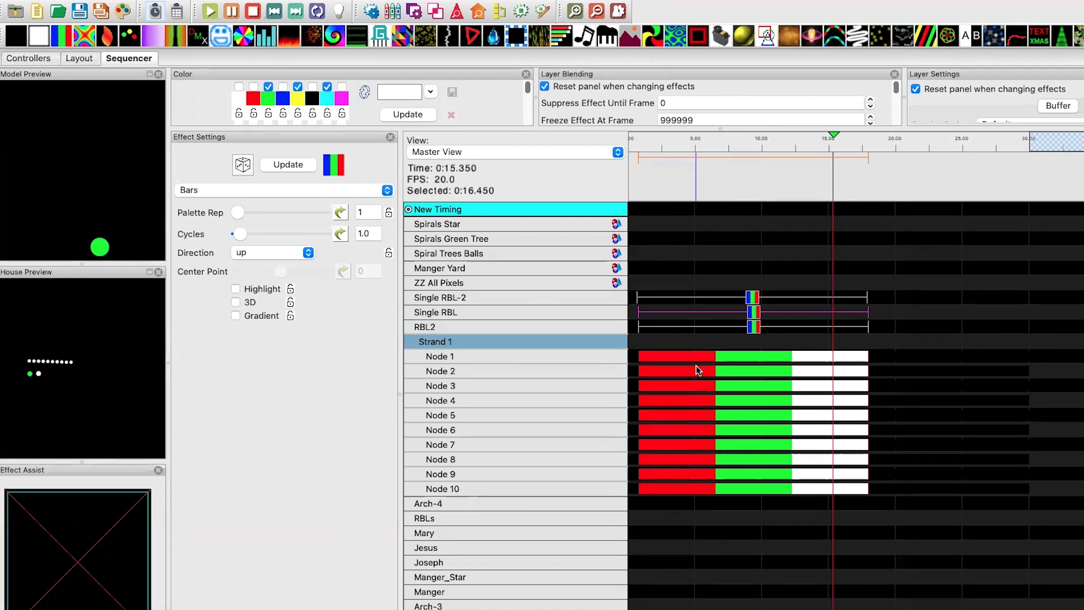
Delete RBL2's Bars effect and place On on Node 1, Bars on Node 2, Color Wash on Node 3
click(754, 328)
key(Delete)
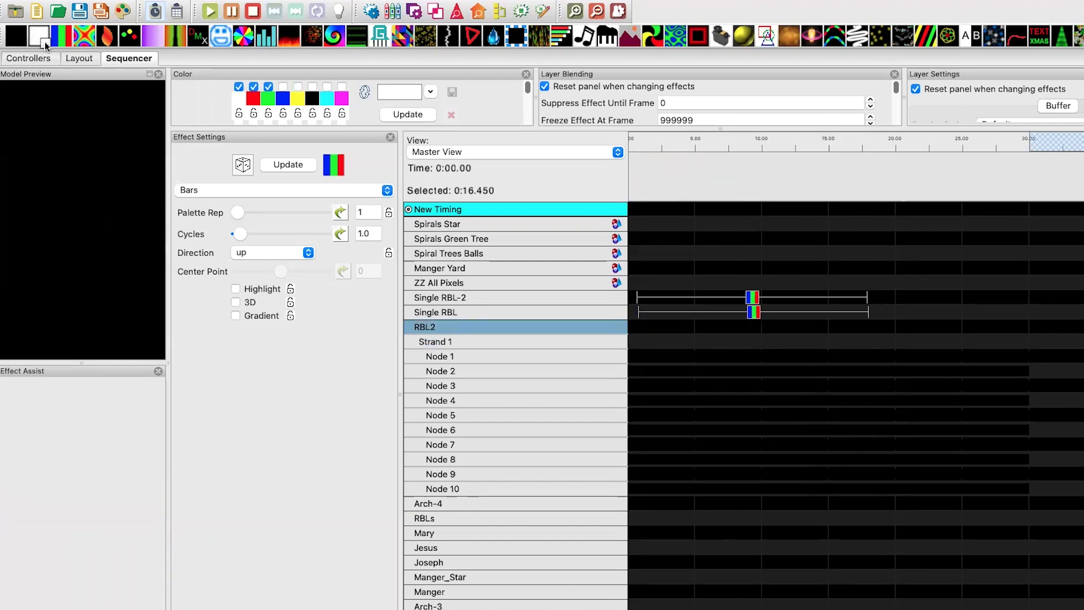
drag(39, 36, 721, 356)
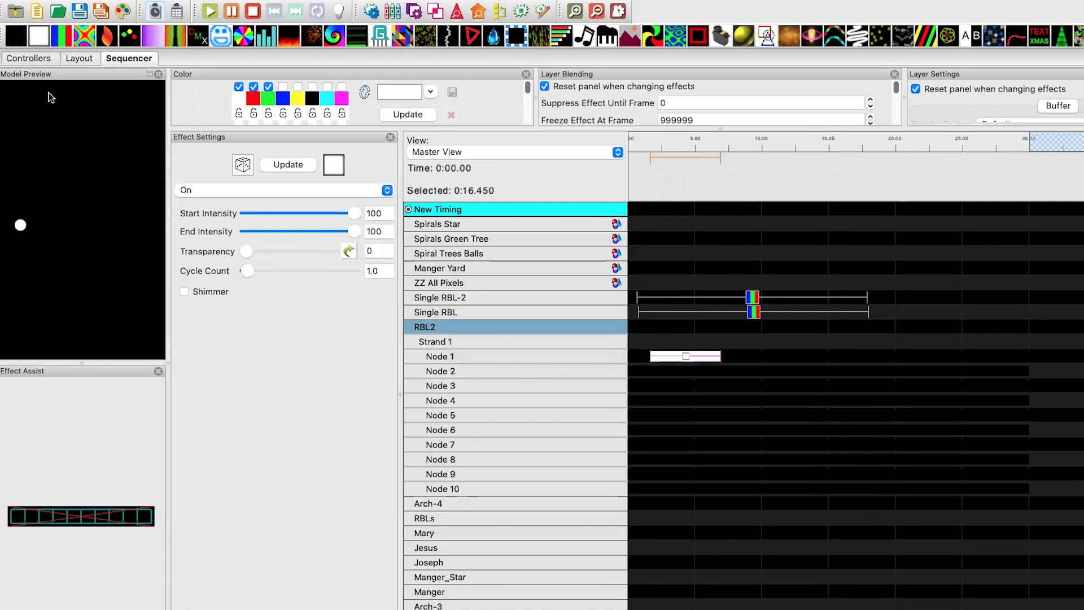
drag(61, 36, 753, 371)
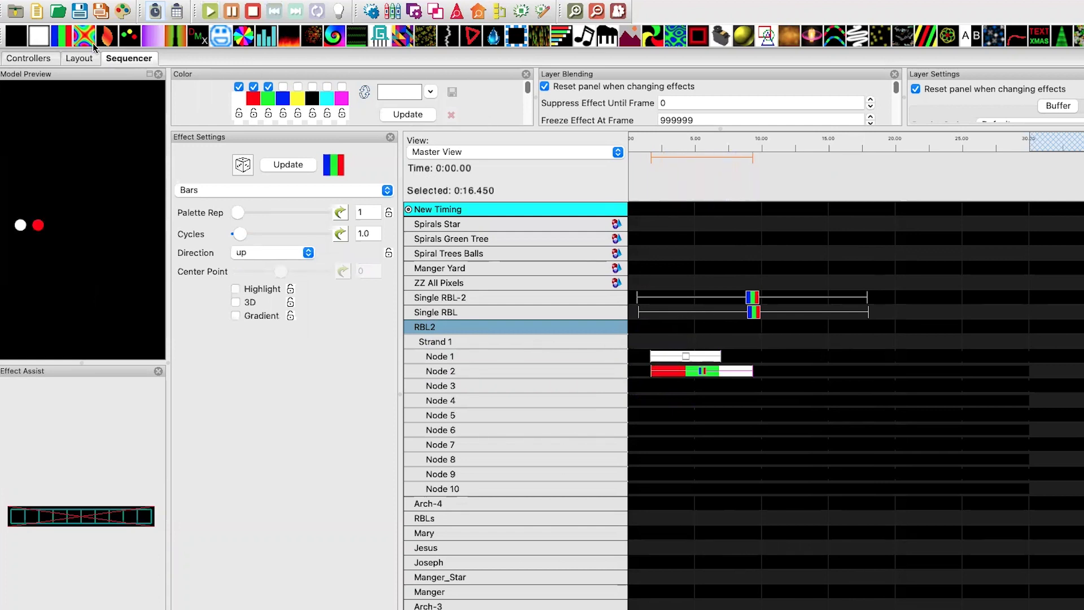
drag(84, 39, 660, 397)
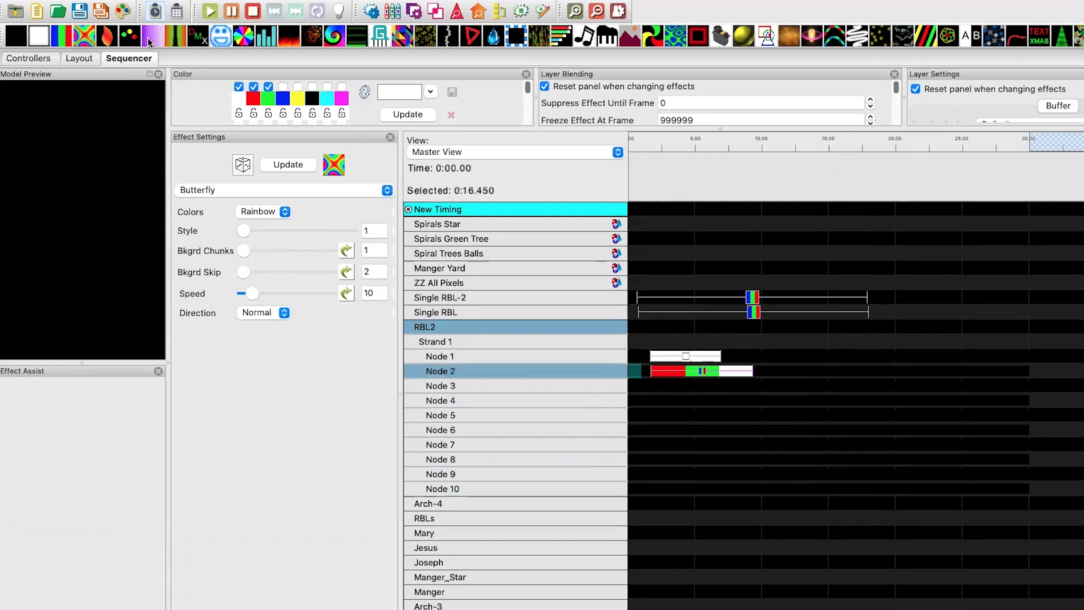
drag(150, 42, 659, 384)
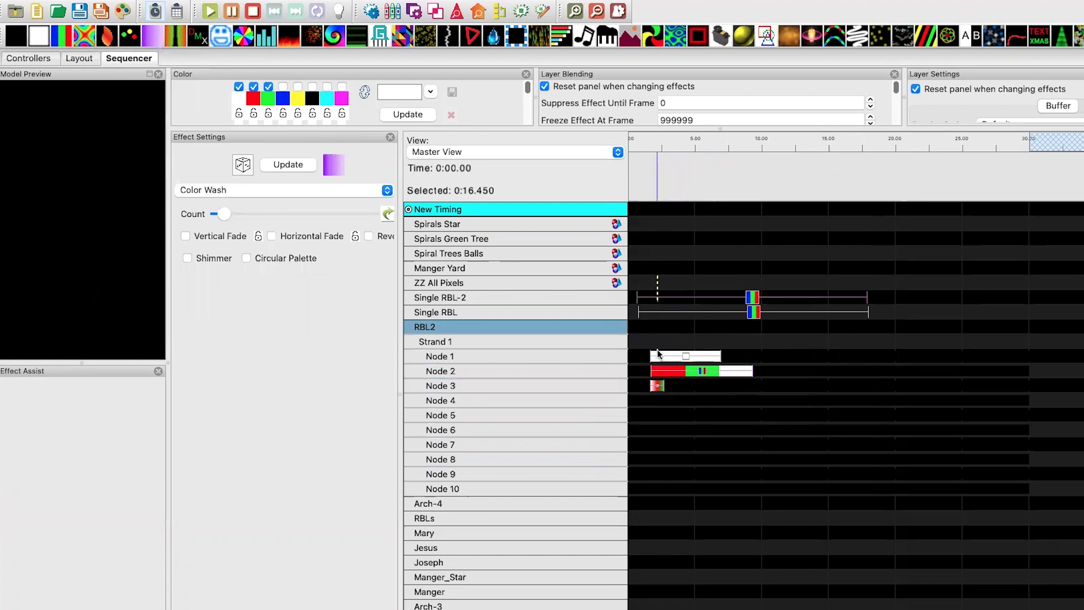
Give the three node effects matching start and end times with Align Both Times
right_click(700, 375)
mouse_move(727, 519)
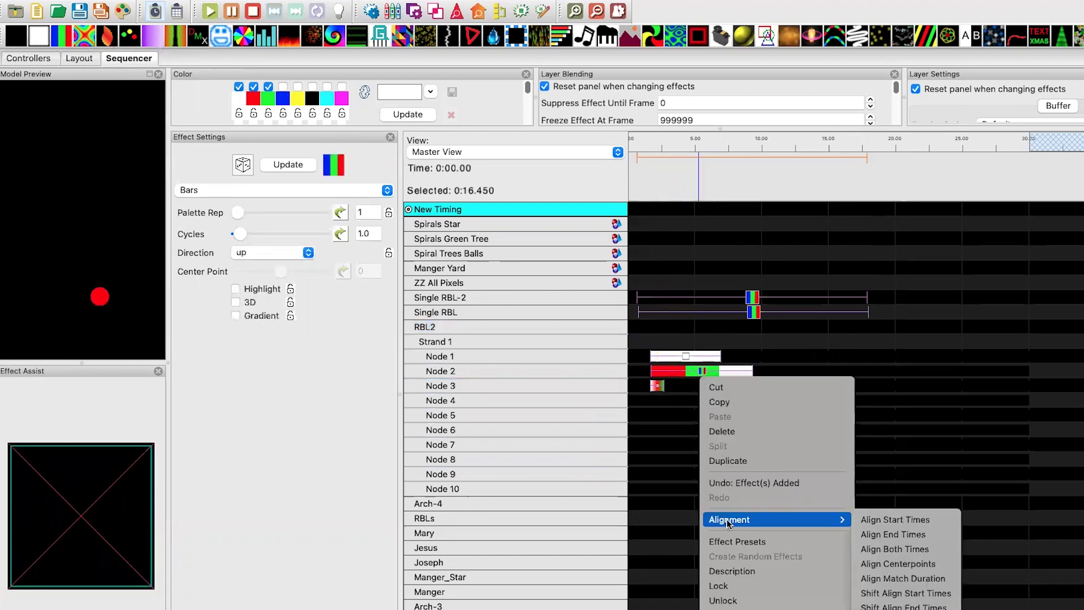
click(872, 549)
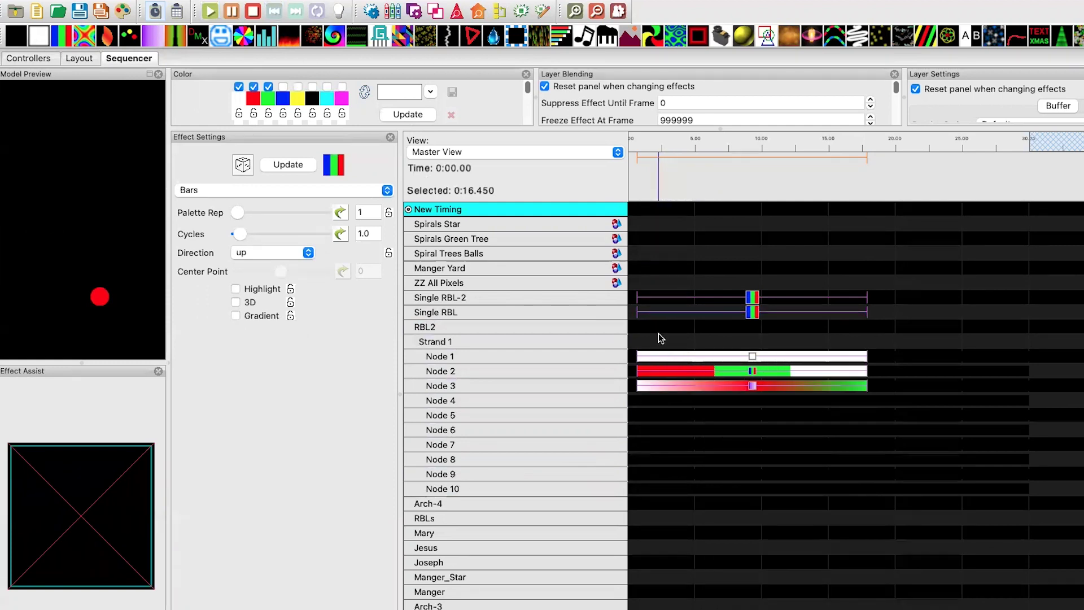
Copy the Nodes 1–3 effects and paste them at Nodes 4, 7 and 10
drag(661, 337, 720, 388)
right_click(720, 388)
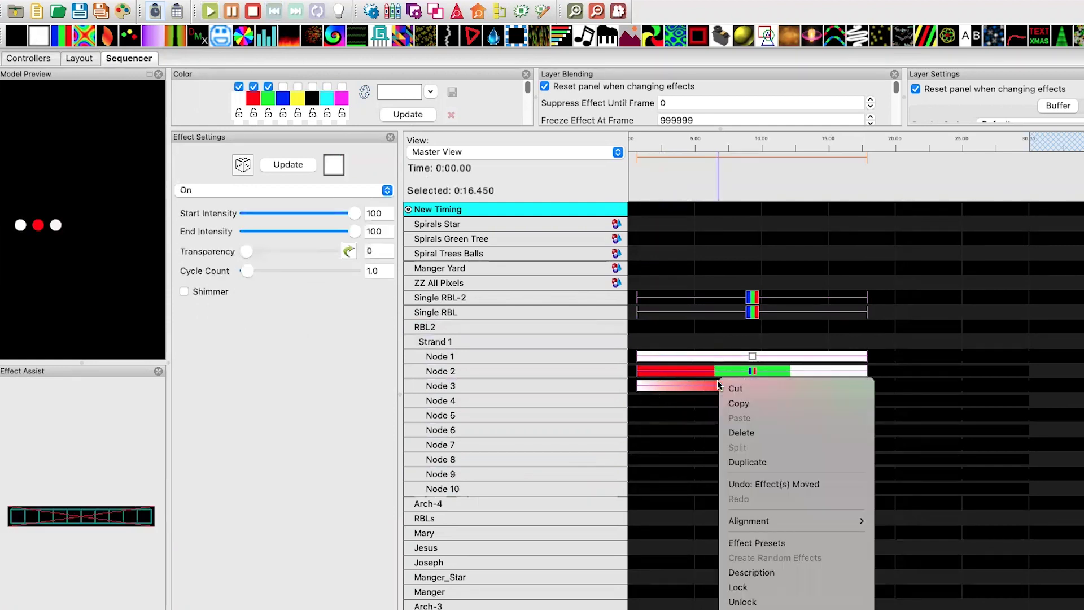
click(734, 404)
click(641, 400)
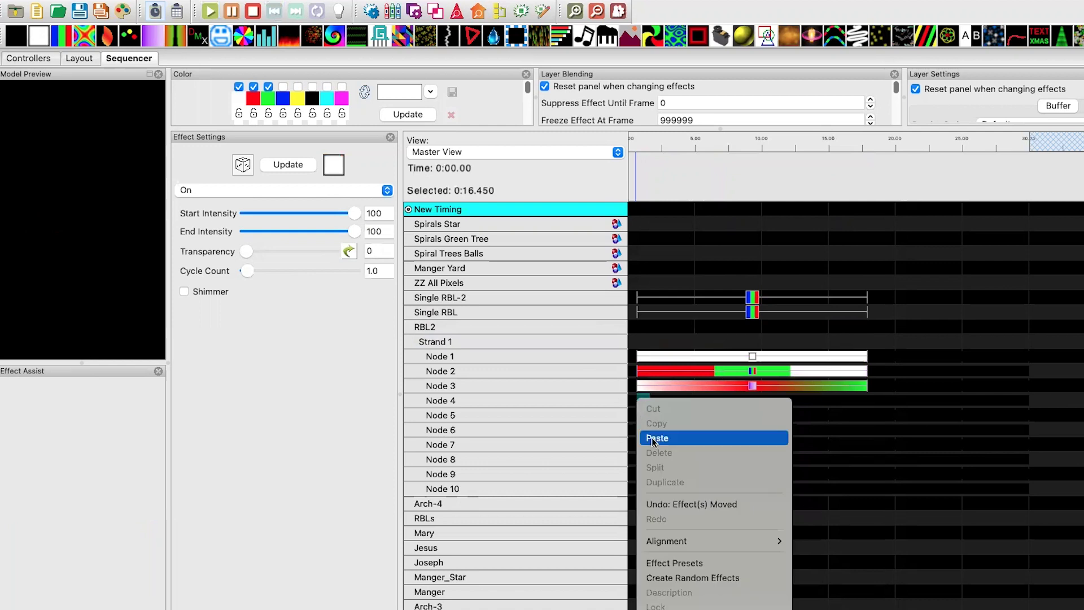
click(654, 438)
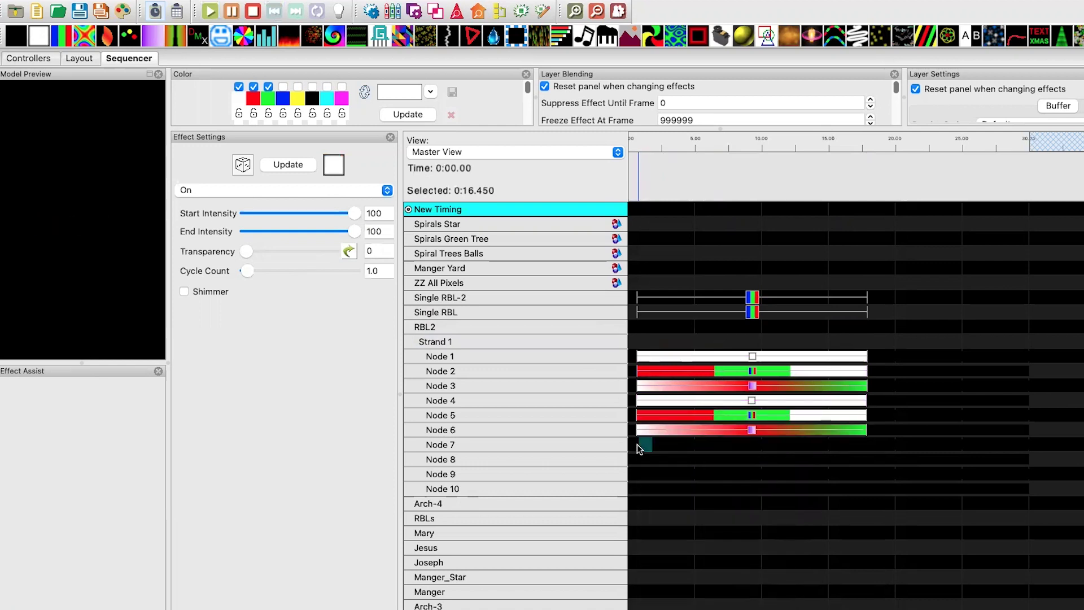
right_click(640, 447)
click(655, 482)
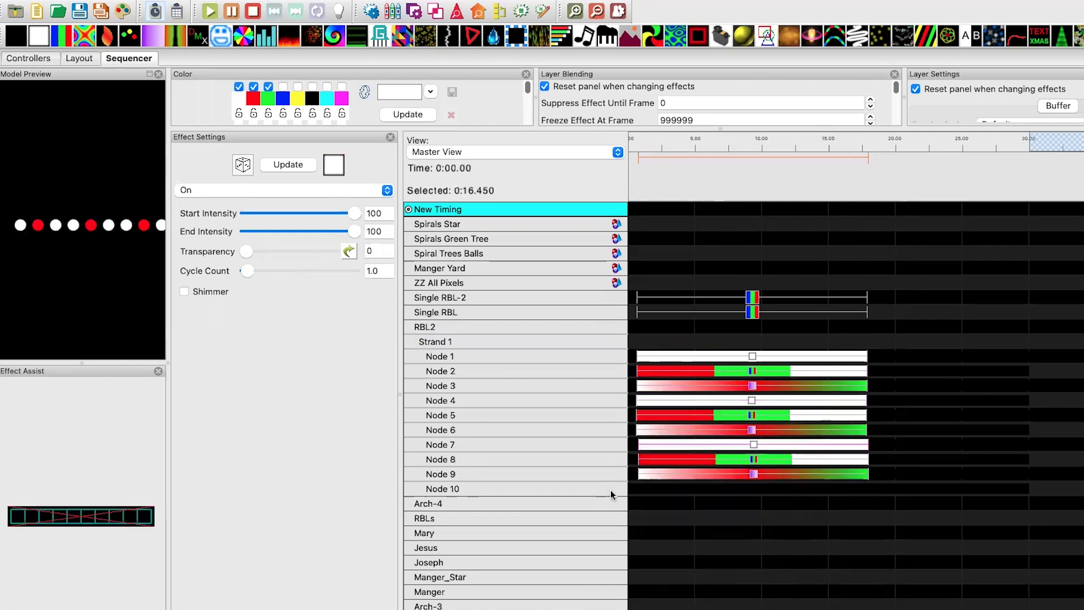
right_click(642, 492)
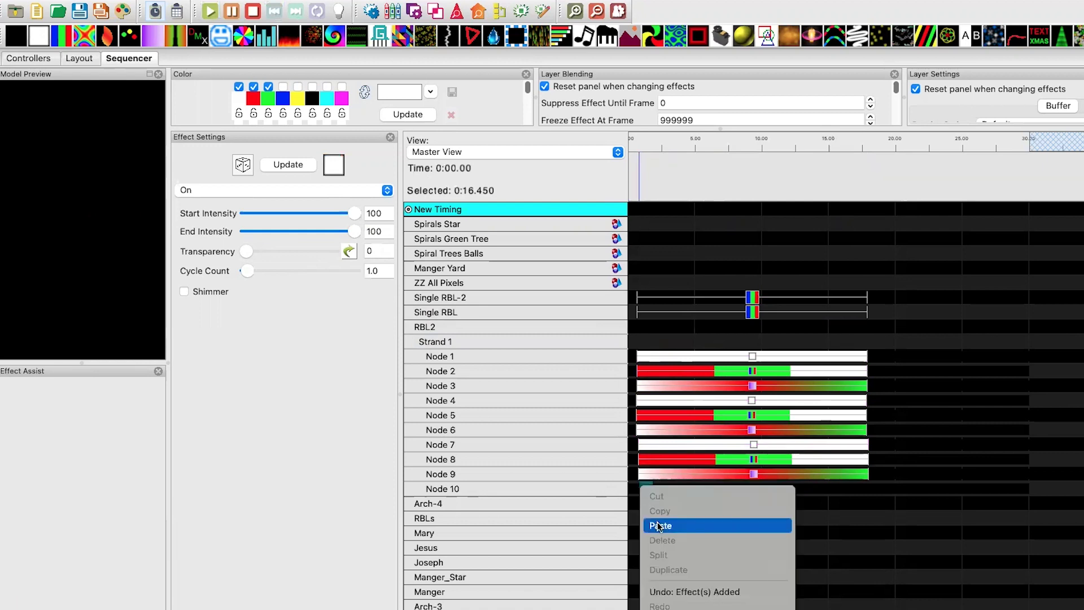
click(664, 525)
Delete the stray effects spilled onto the Arch-4 and RBLs rows
click(658, 521)
click(657, 500)
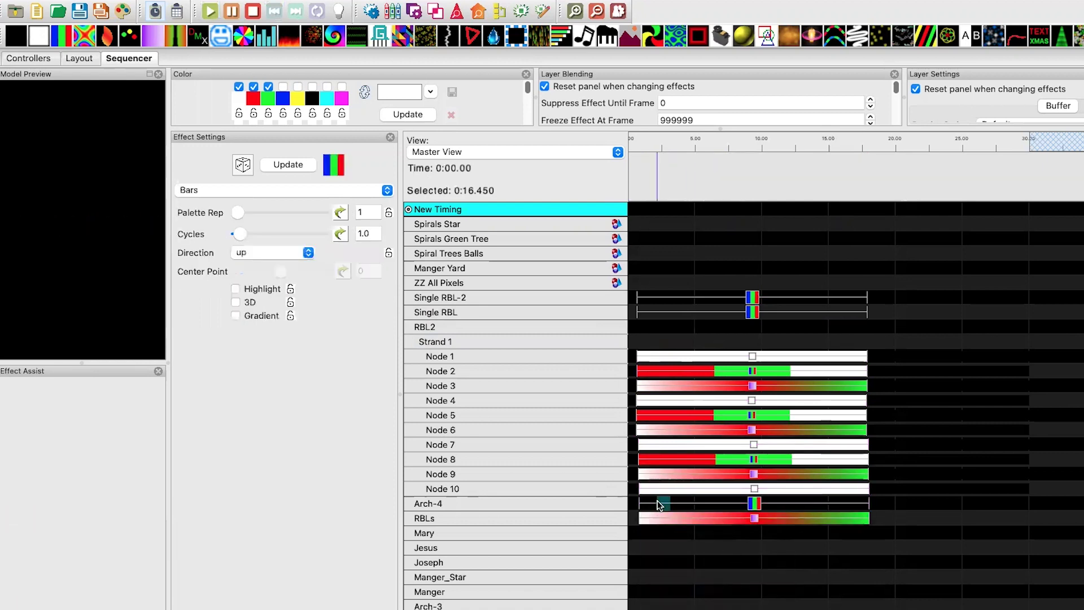
drag(658, 500, 720, 534)
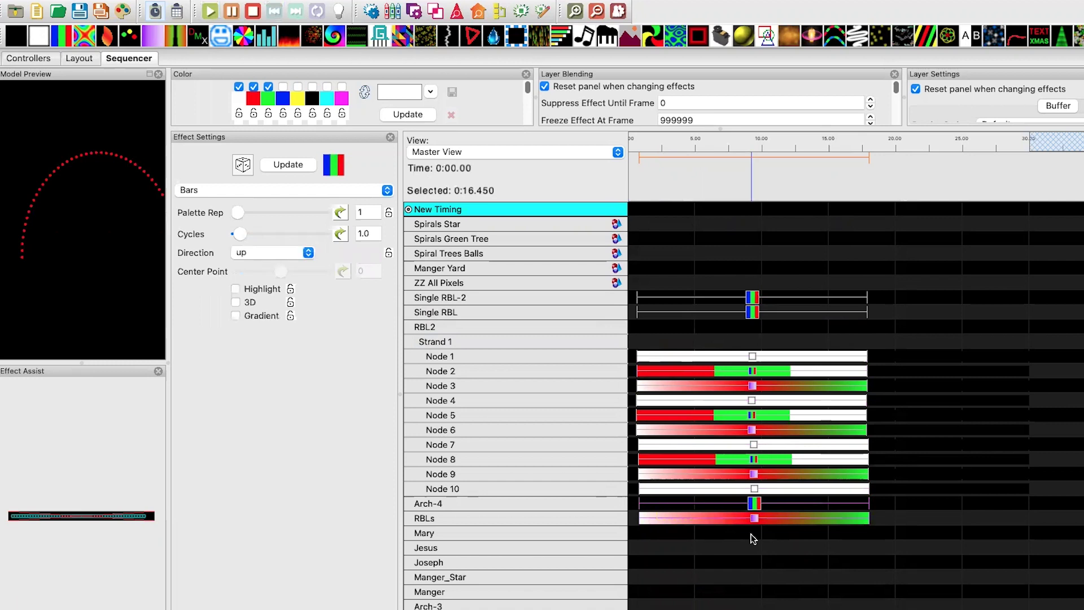
key(Delete)
drag(703, 260, 731, 513)
Align all node effects to identical times and play back the 0–21 s range
right_click(934, 359)
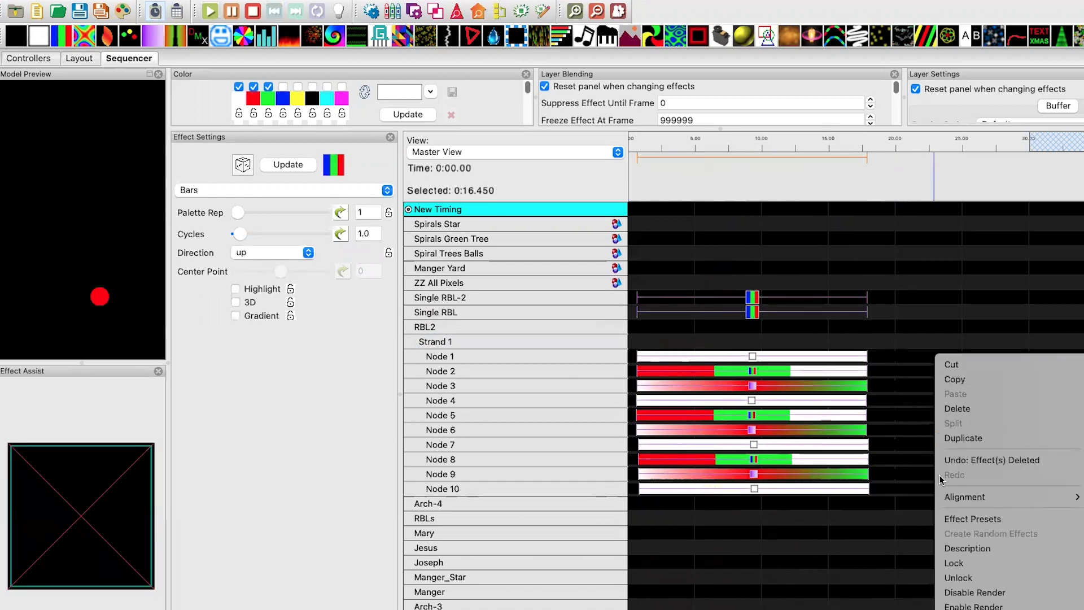
click(993, 497)
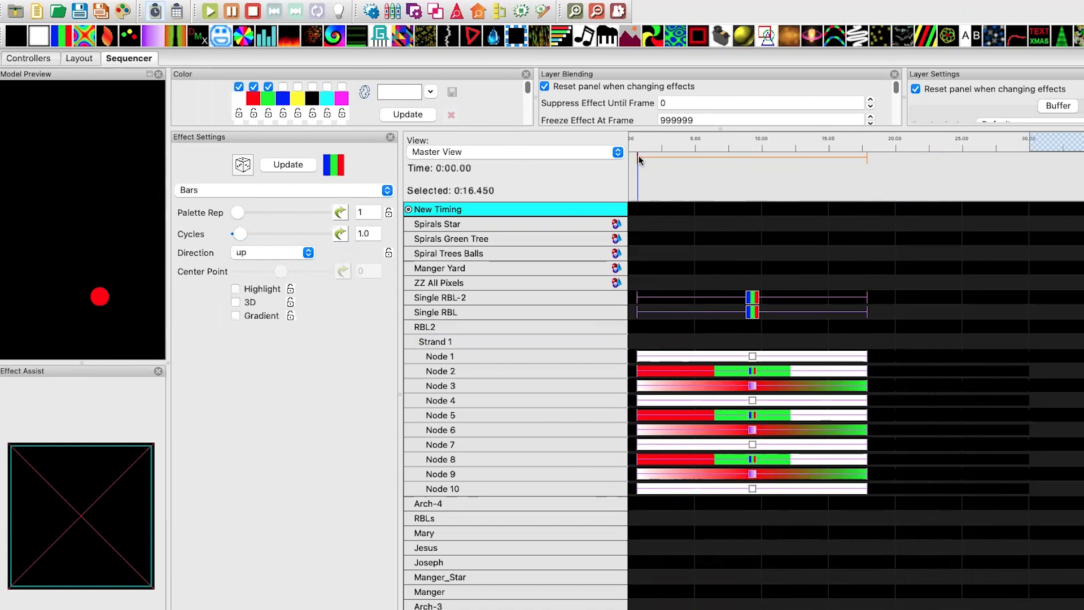
drag(663, 164, 916, 165)
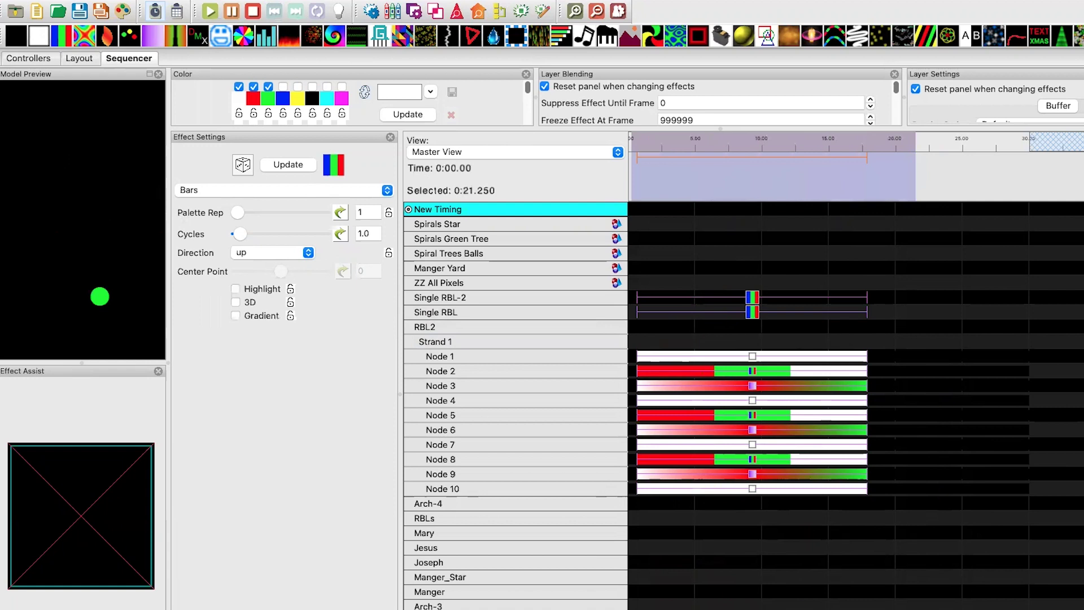
click(211, 11)
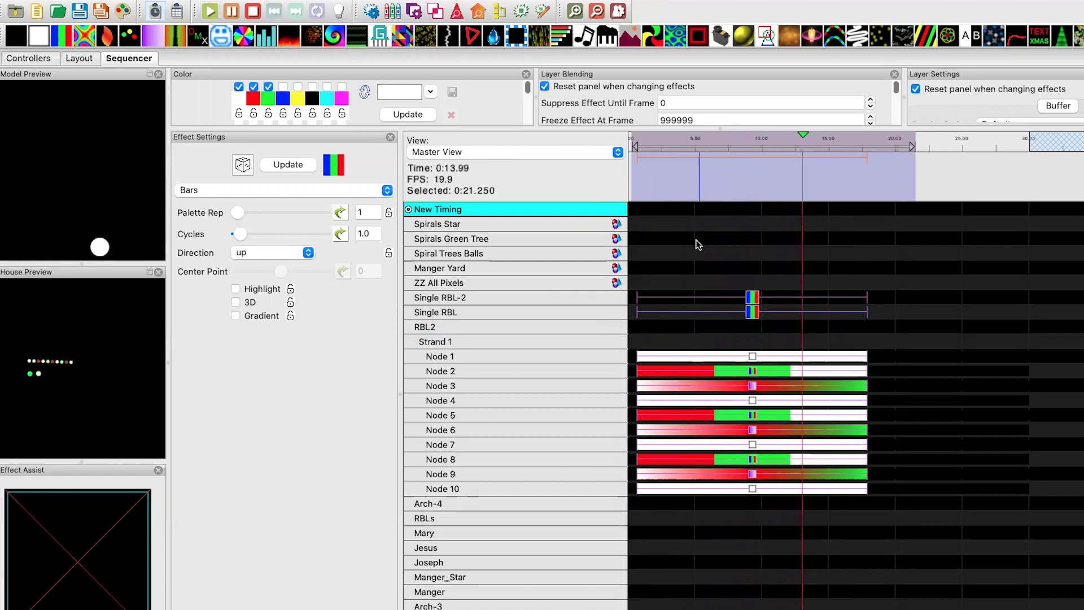
click(231, 11)
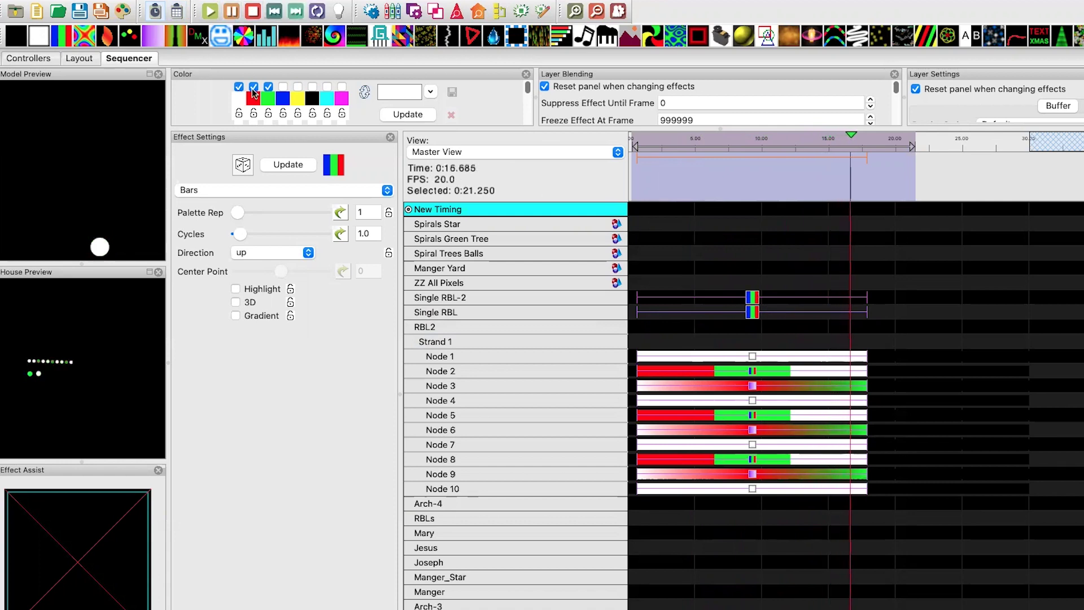